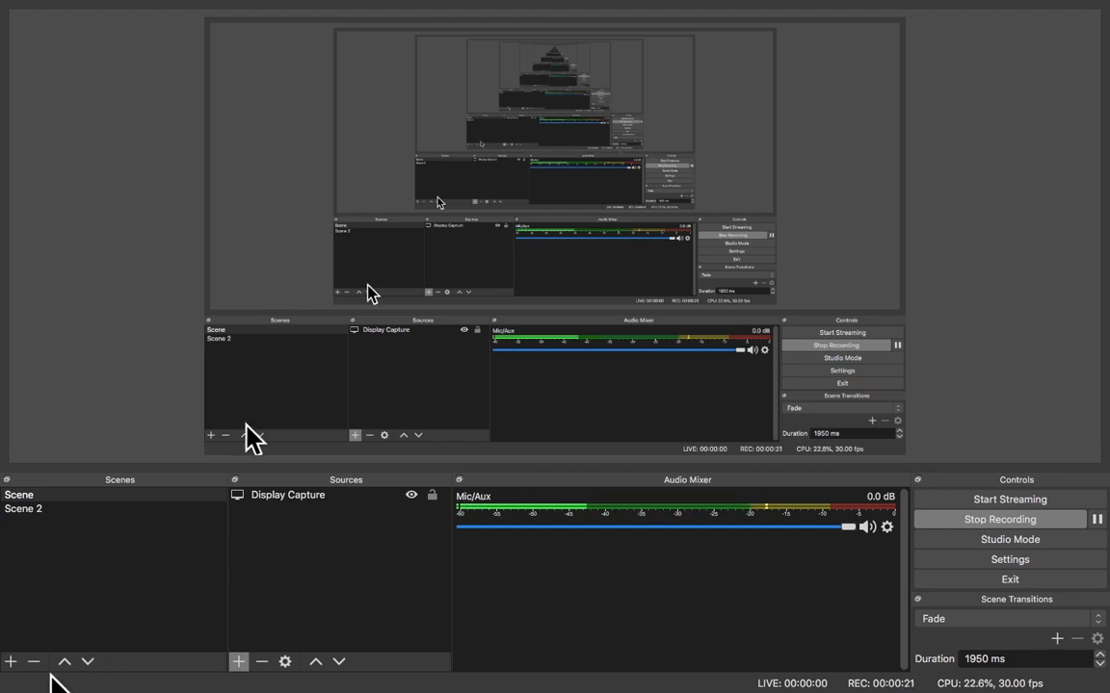
Launch Safari from the Dock.
mouse_move(86, 684)
click(142, 677)
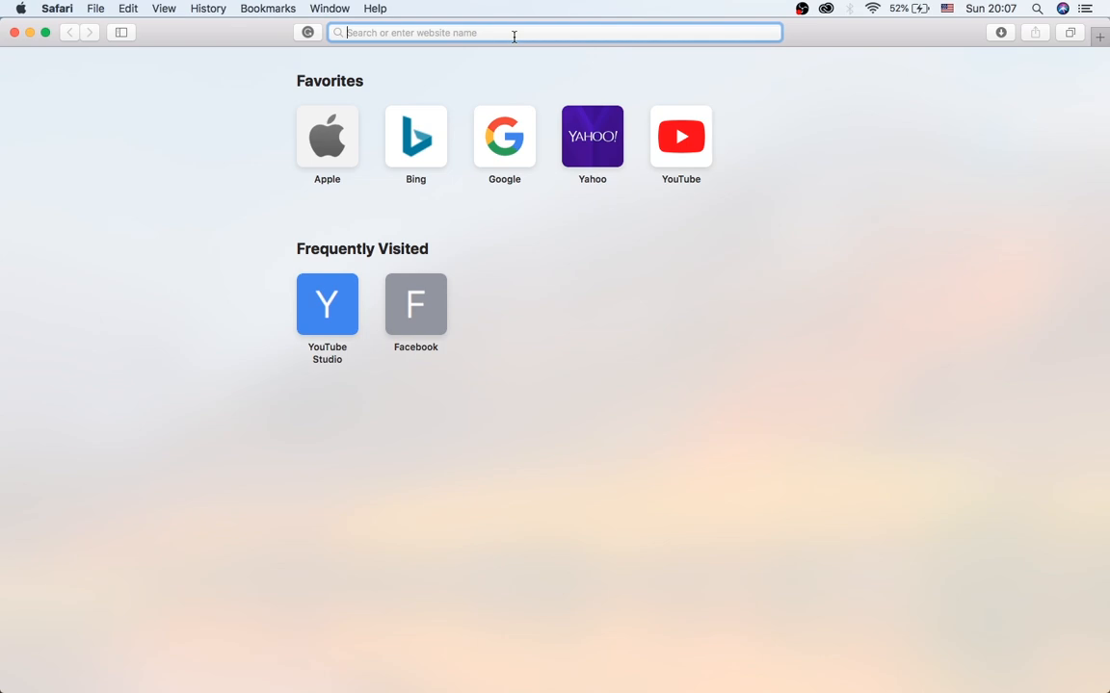
Go to freenom.com in Safari.
text(free)
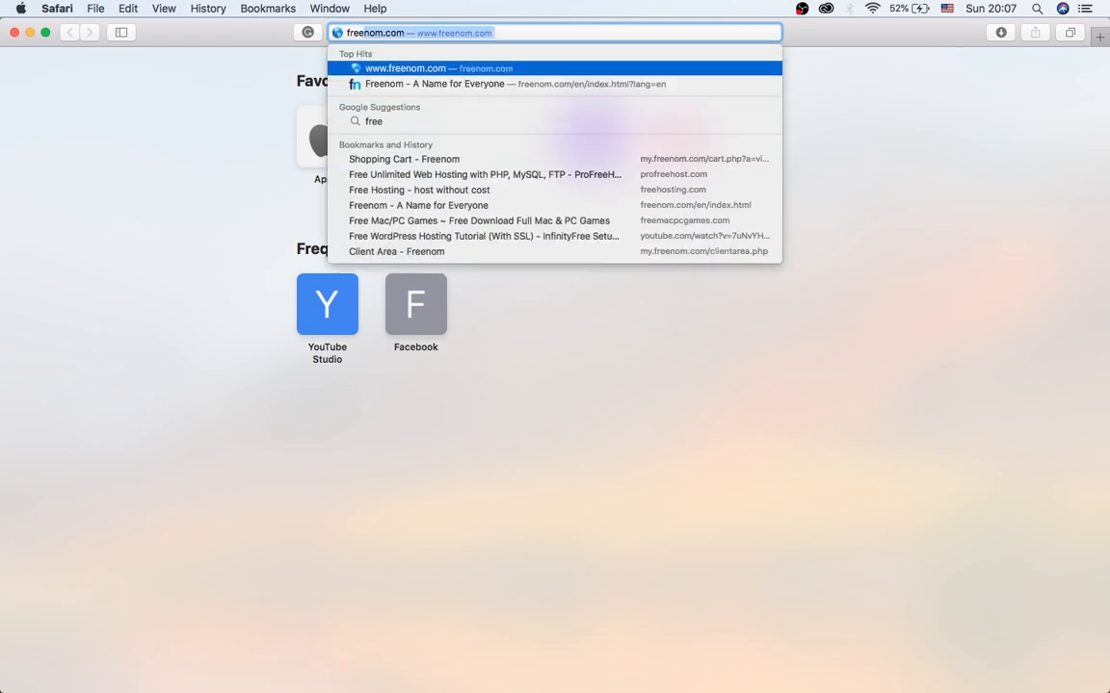
text(nom)
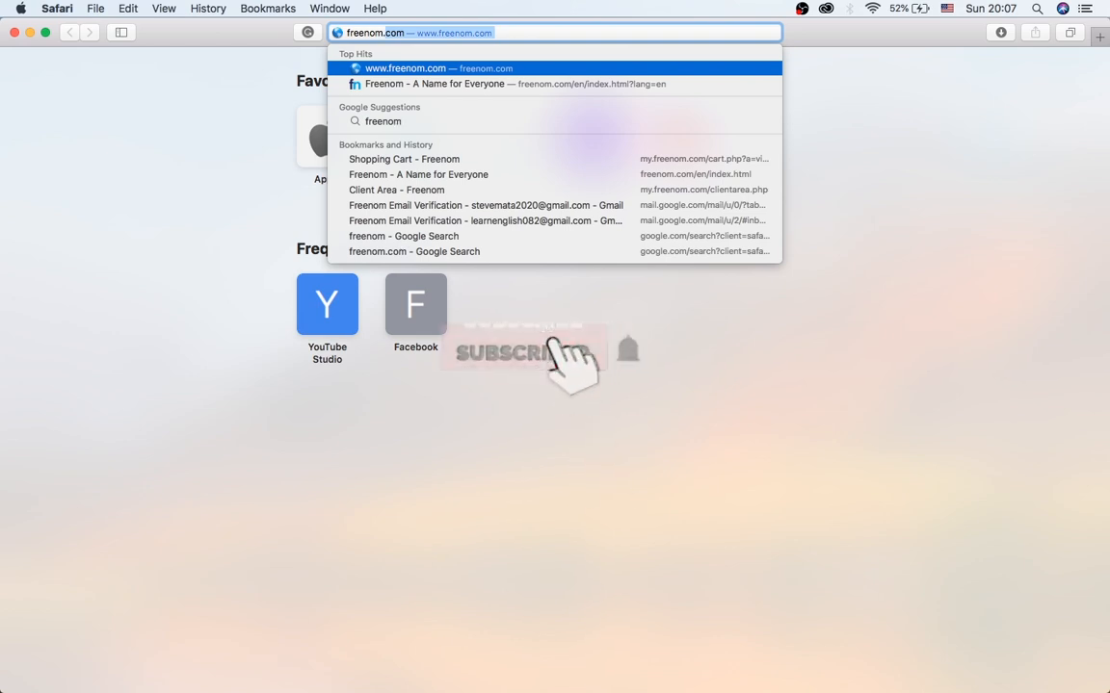
text(.com)
key(Return)
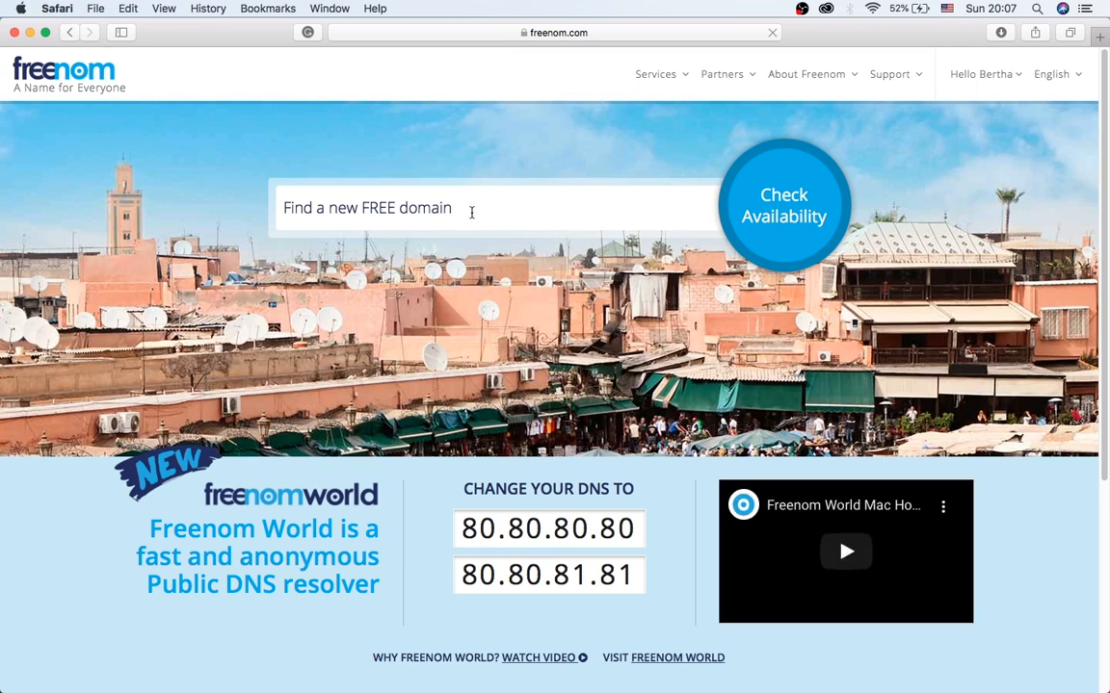
Search Freenom for the domain name 'glossily'.
click(501, 210)
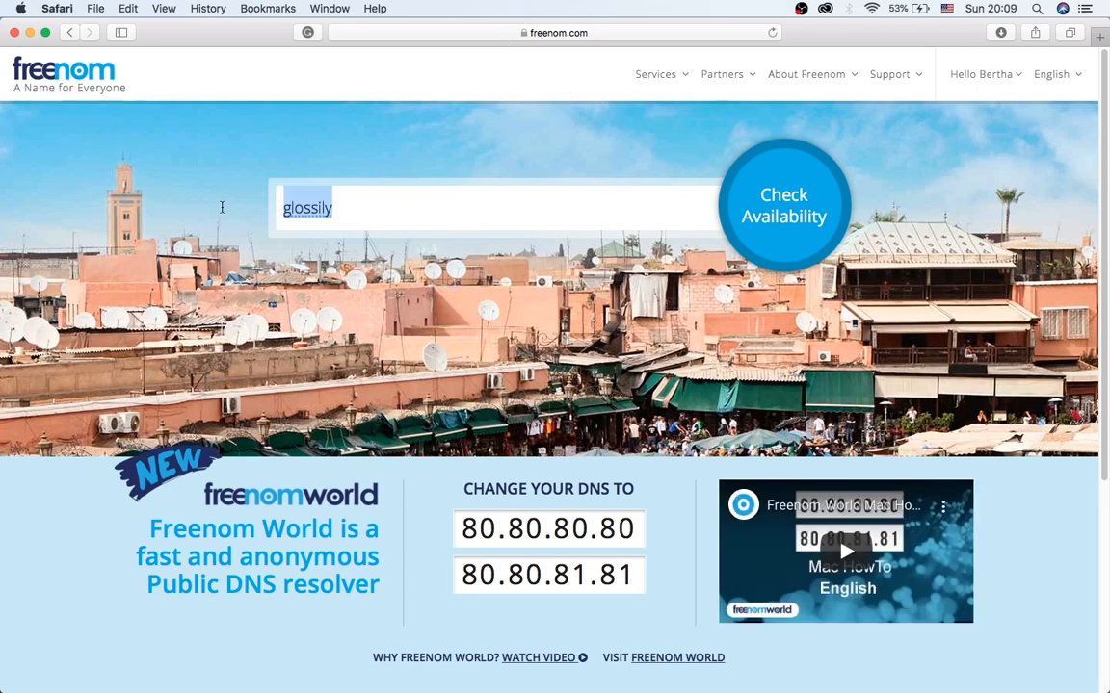
text(glossily)
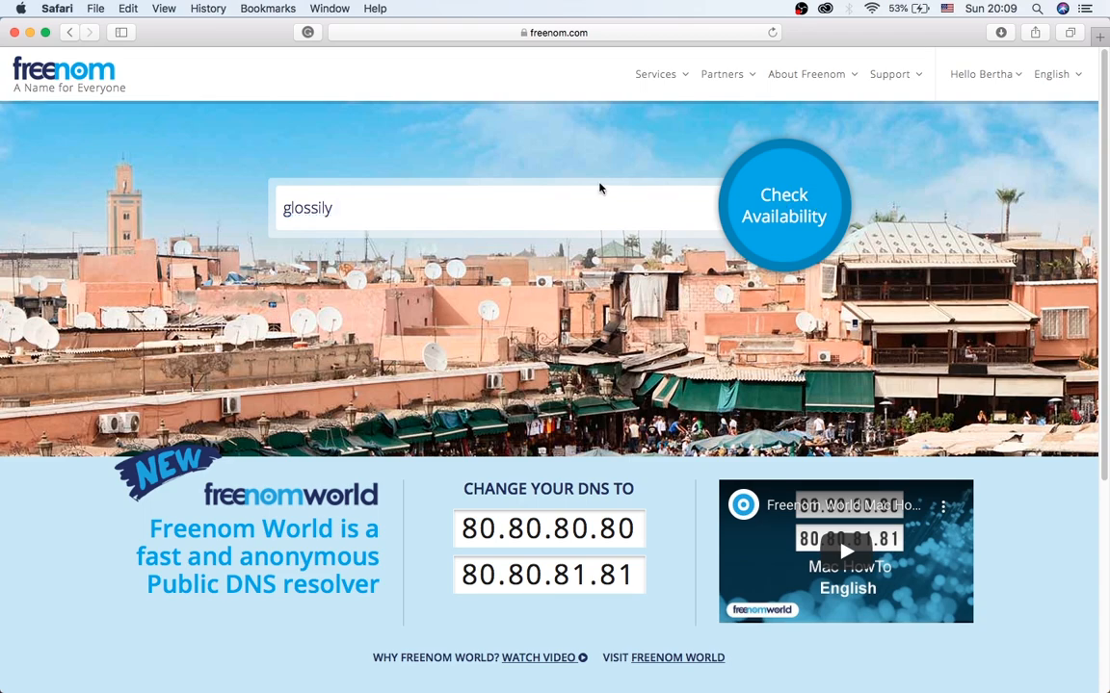
key(Return)
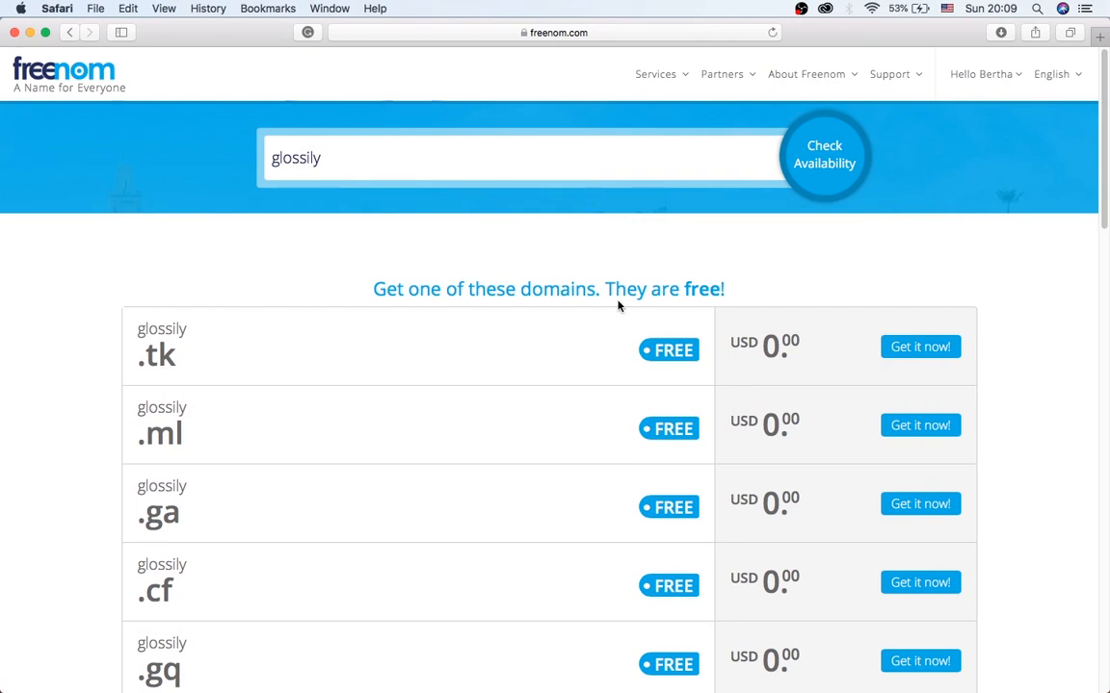
Add the free glossily.ml domain to the cart and go to checkout.
scroll(578, 306, down, 3)
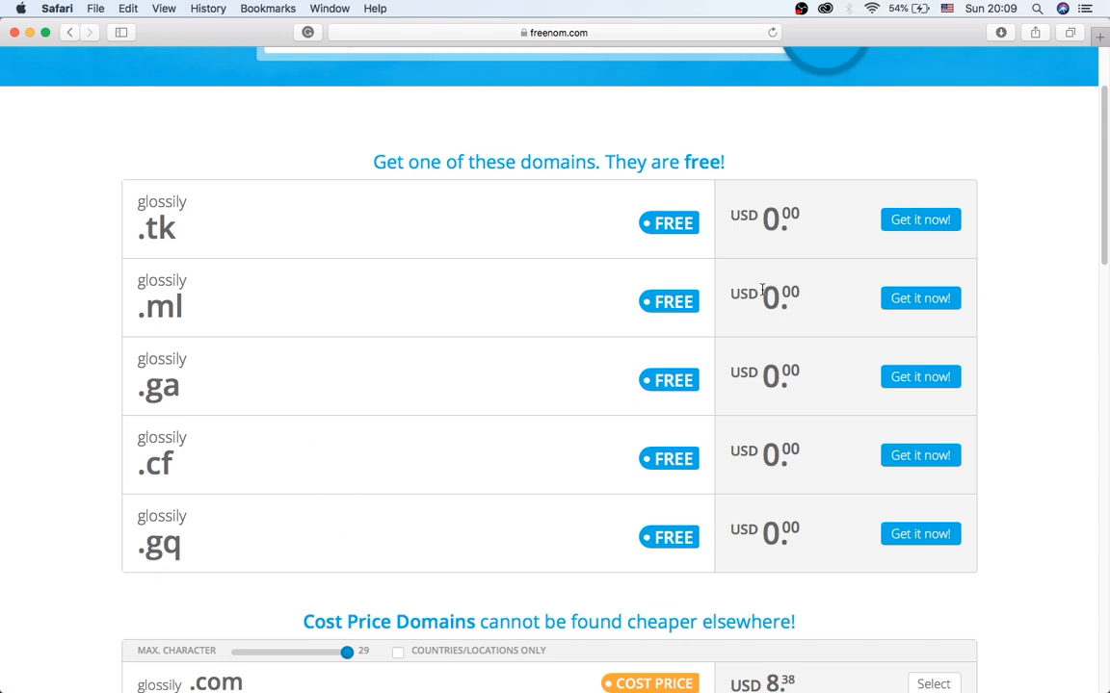
click(921, 299)
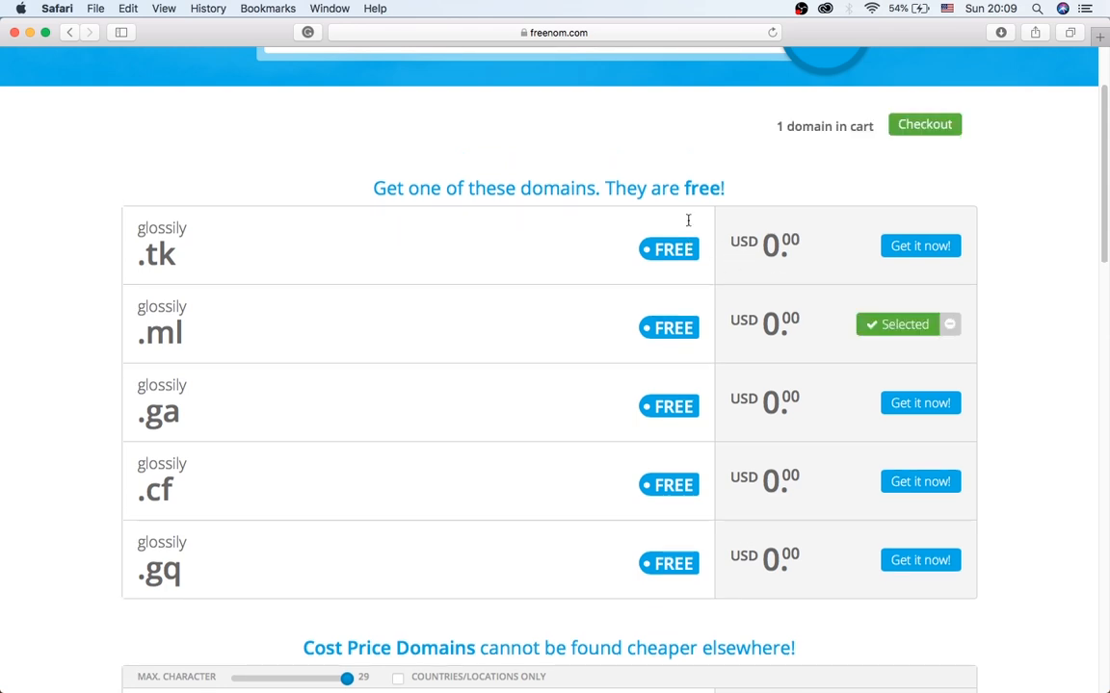
scroll(688, 220, up, 2)
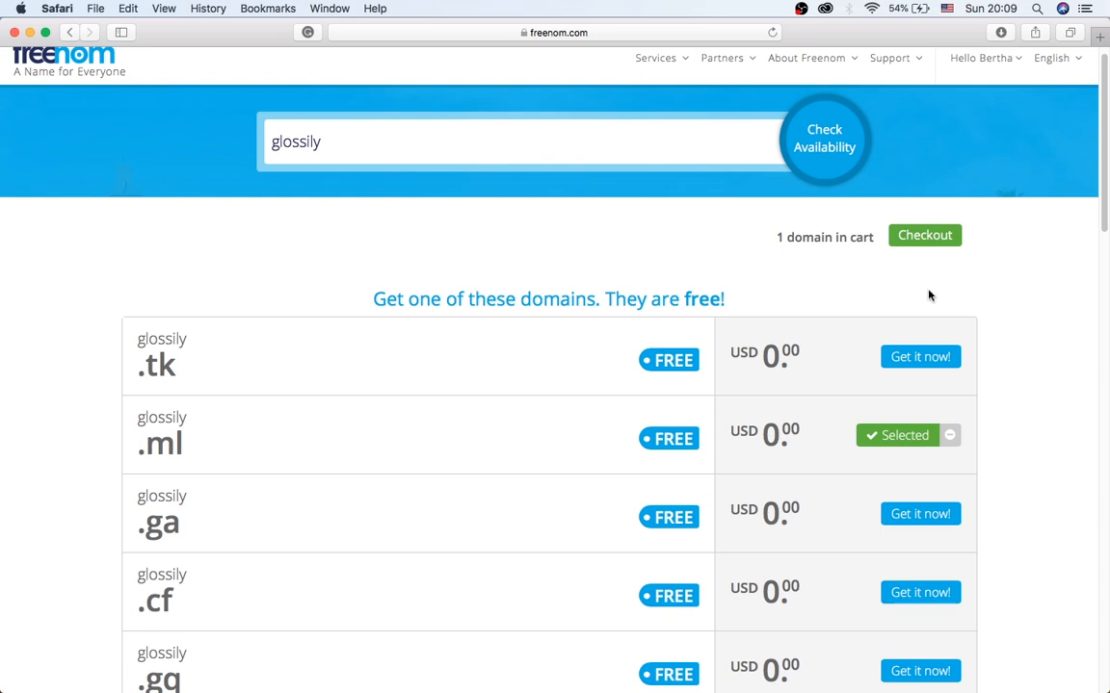
click(928, 237)
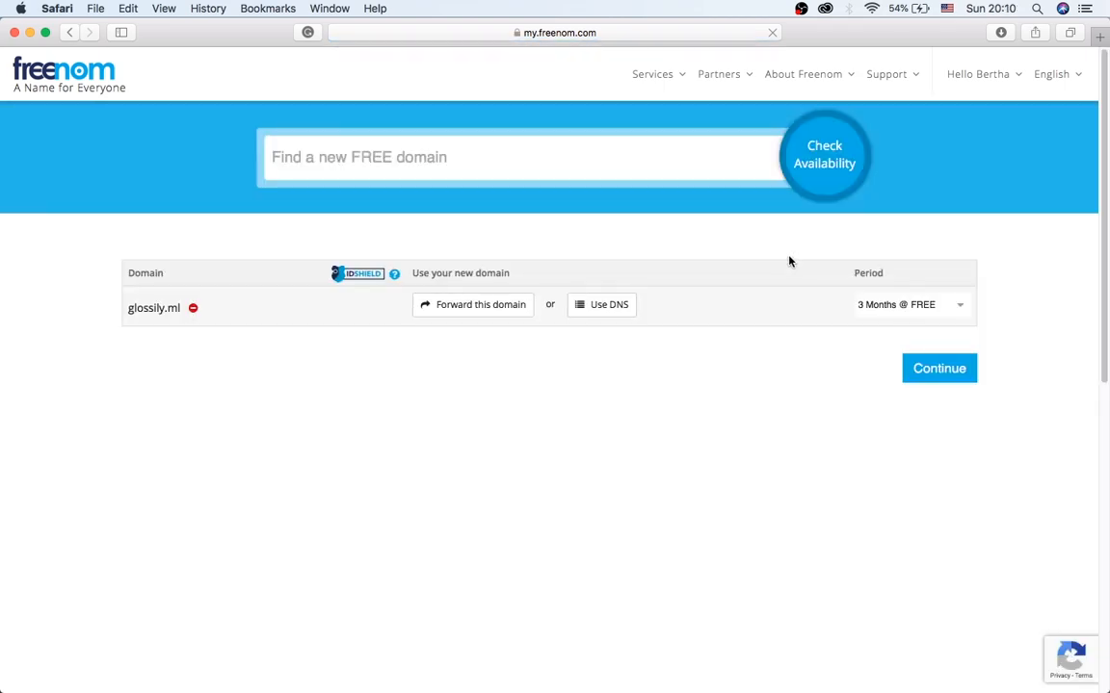
Set glossily.ml to 12 Months @ FREE, accept the Terms & Conditions and place the order.
click(958, 307)
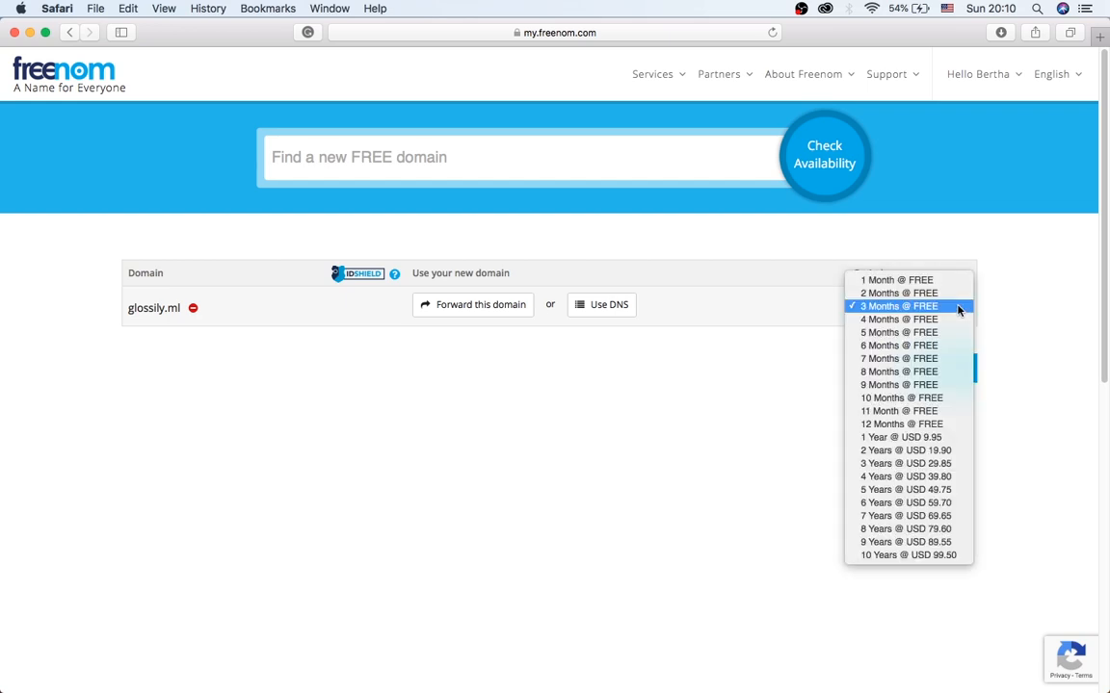
click(907, 424)
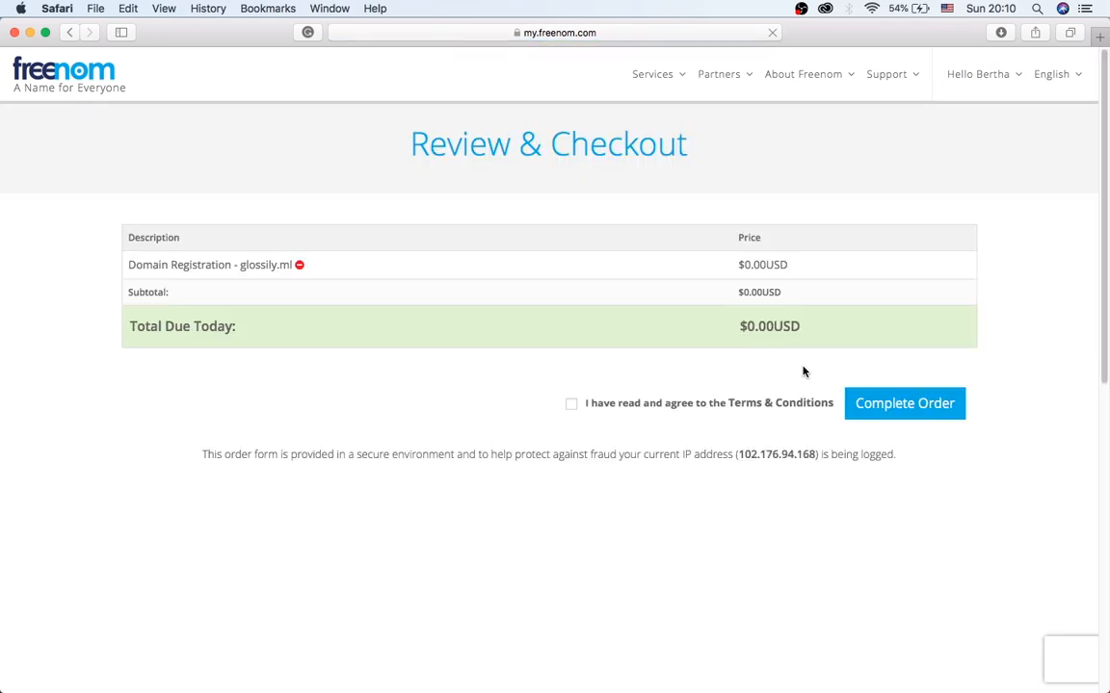
click(571, 406)
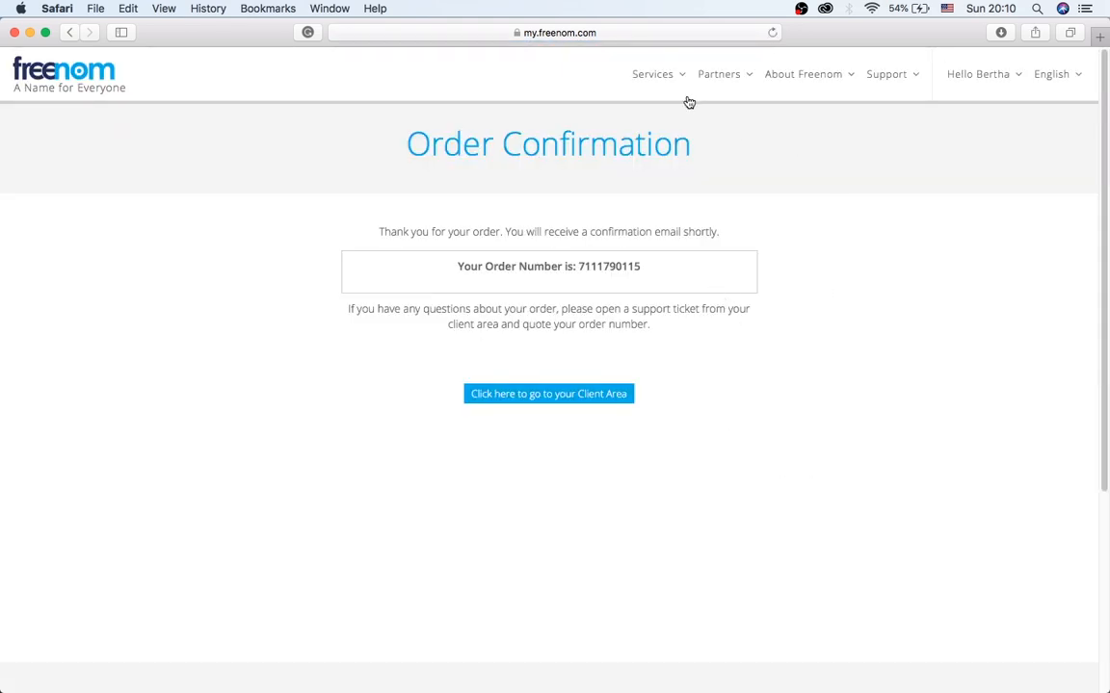
mouse_move(669, 78)
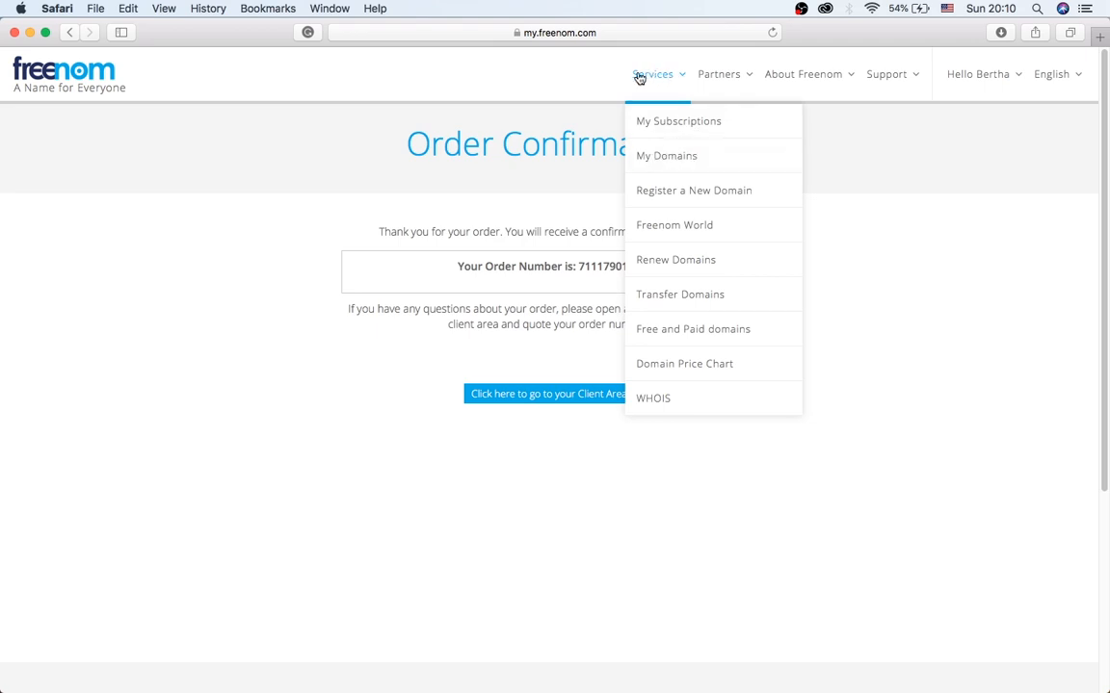
Confirm glossily.ml shows as Active under My Domains, then open a new Safari tab.
click(666, 156)
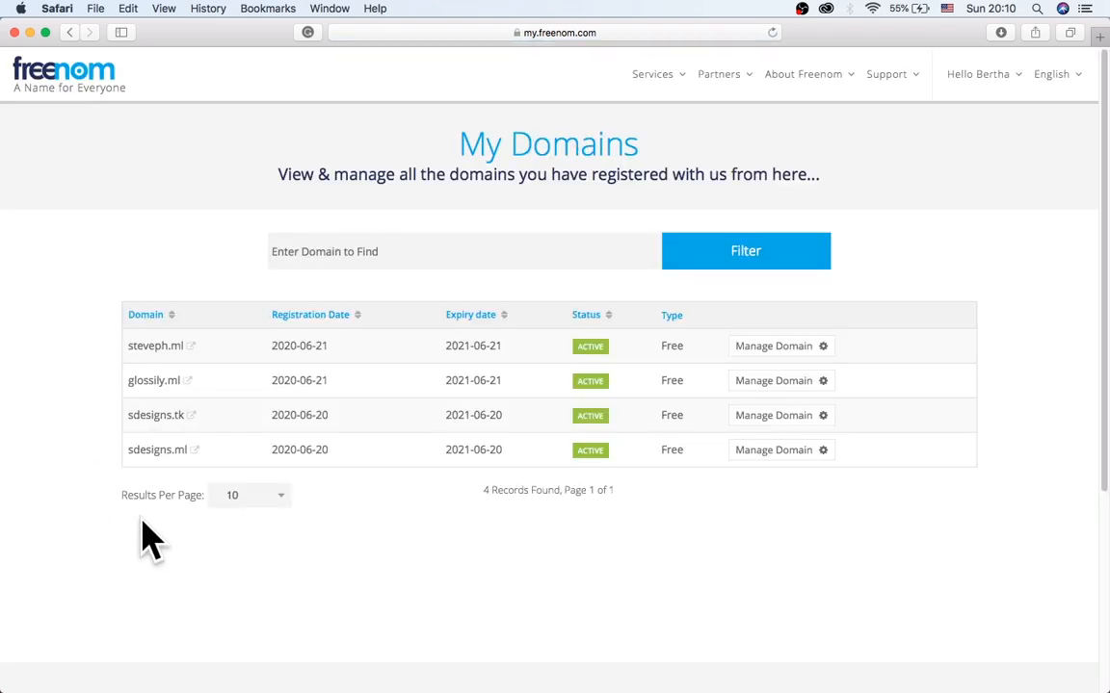
drag(129, 381, 153, 382)
click(223, 278)
click(1100, 39)
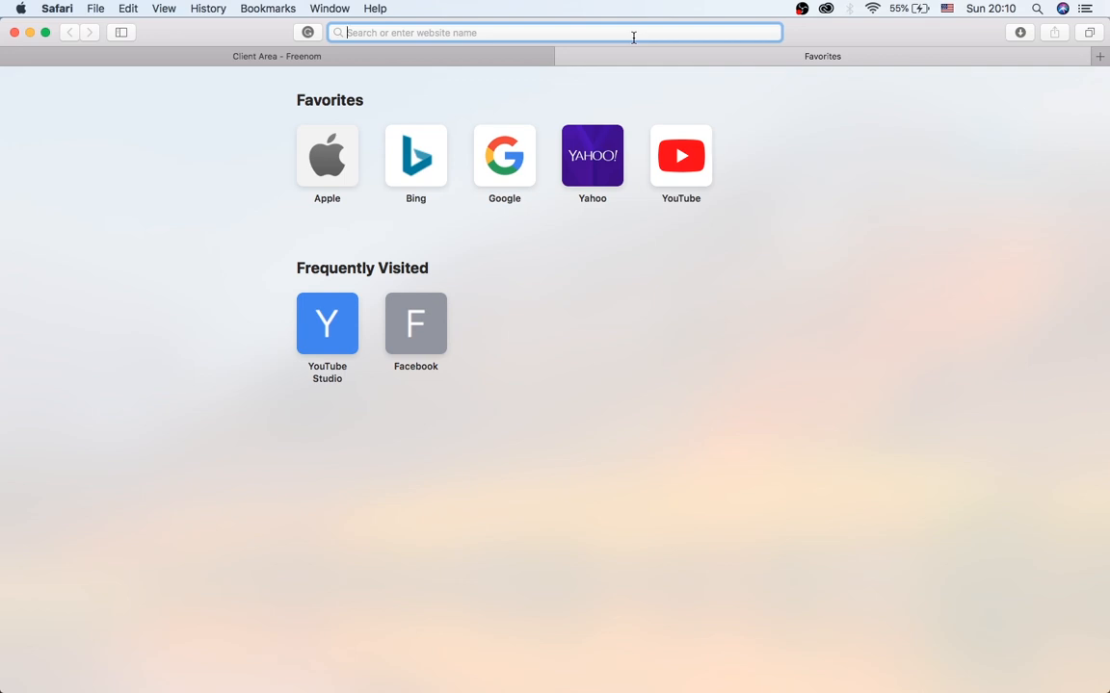
Go to profreehost.com in the new tab.
text(profree)
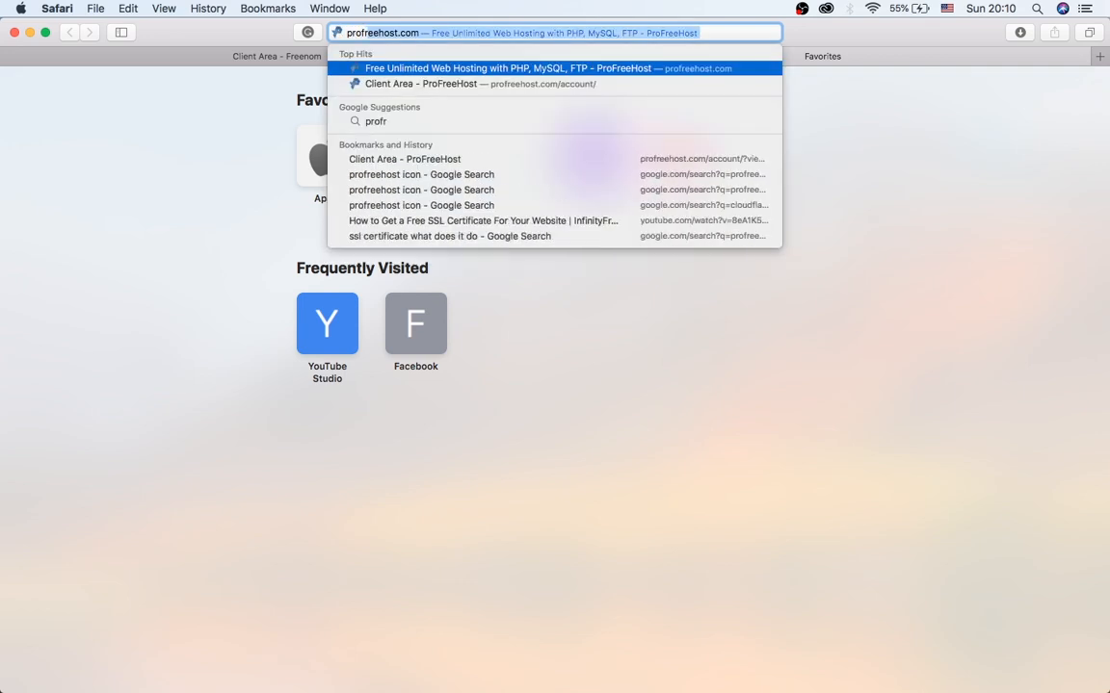
text(host)
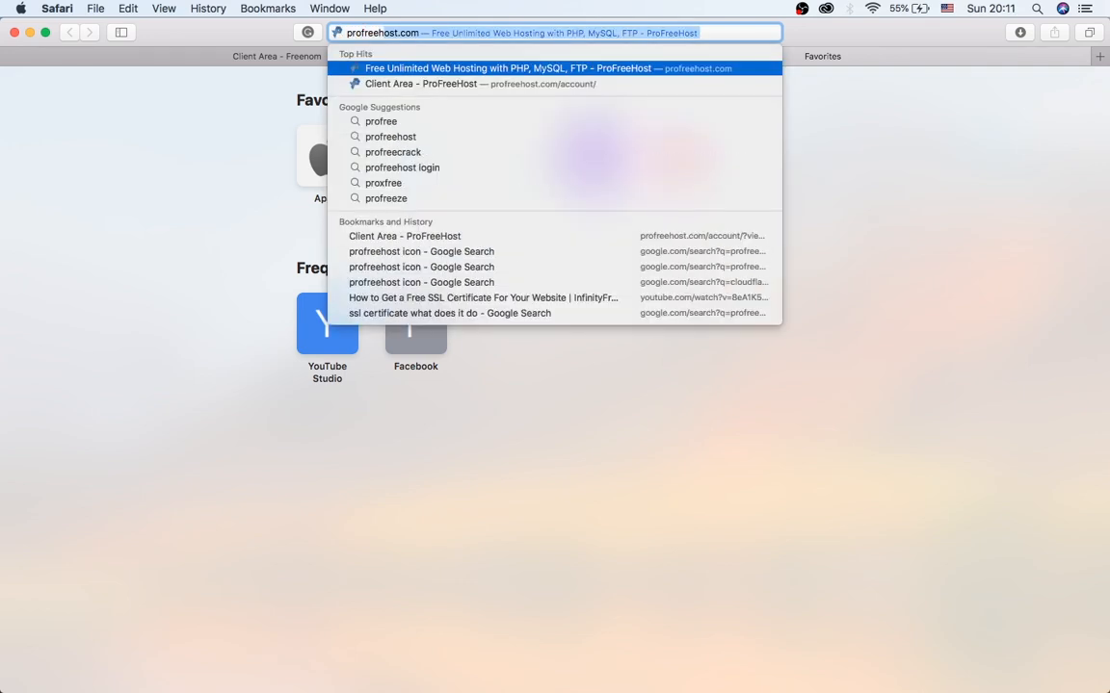
text(.com)
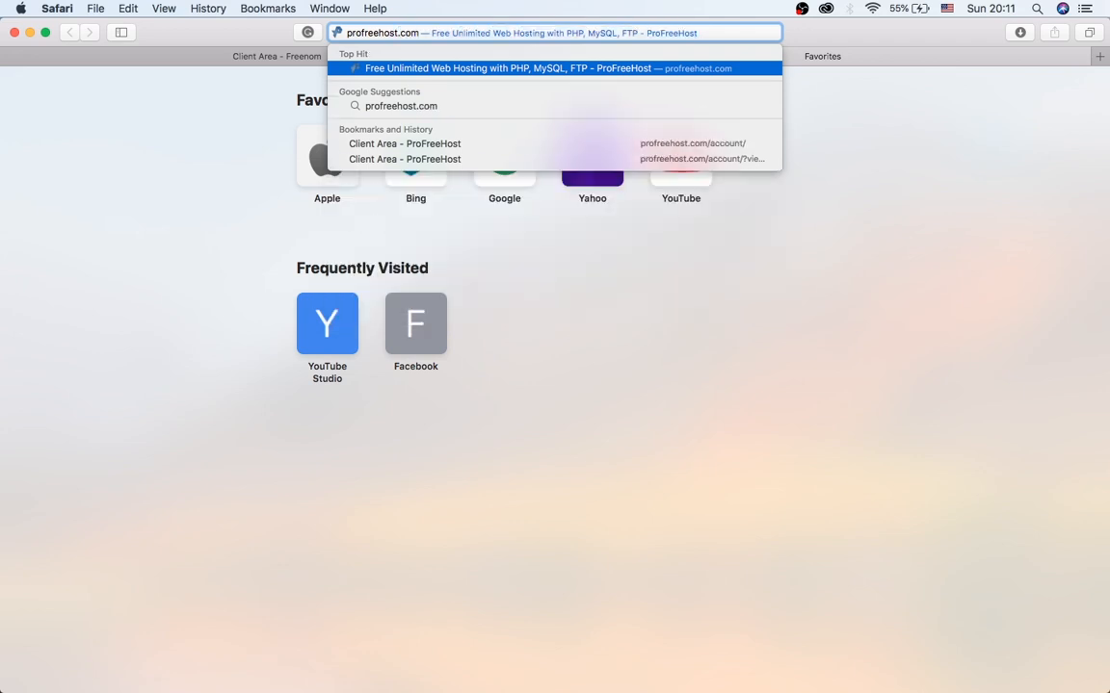
key(Return)
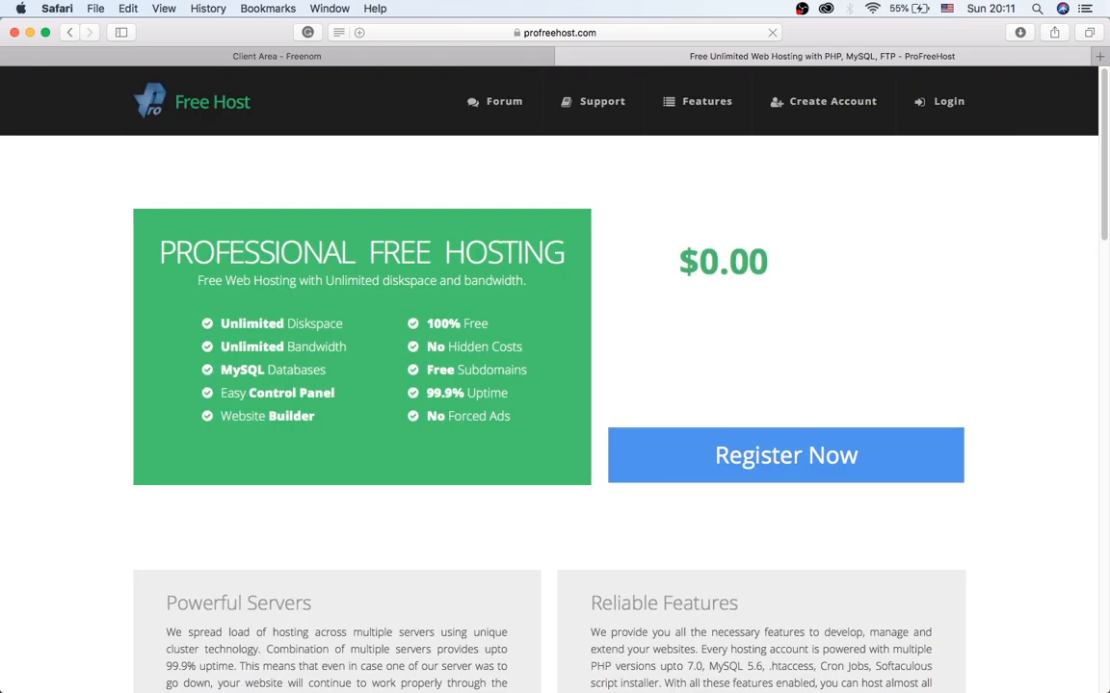
Sign in to ProFreeHost with the account e-mail and password, with Keep me logged in ticked.
scroll(545, 179, down, 1)
scroll(546, 179, up, 1)
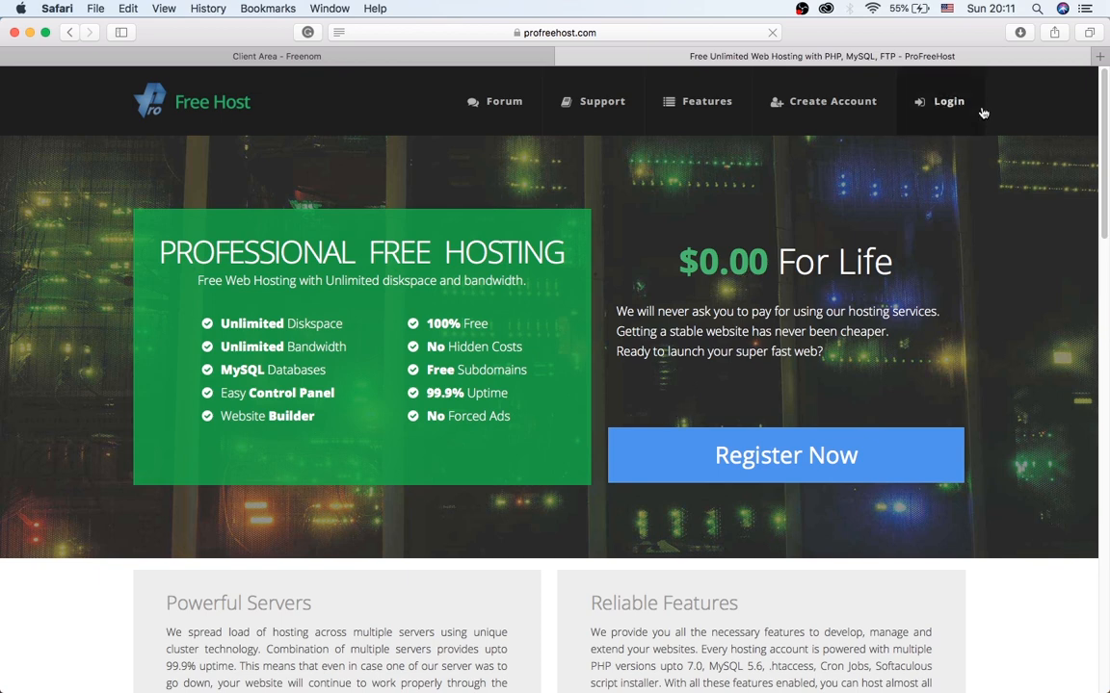
click(944, 104)
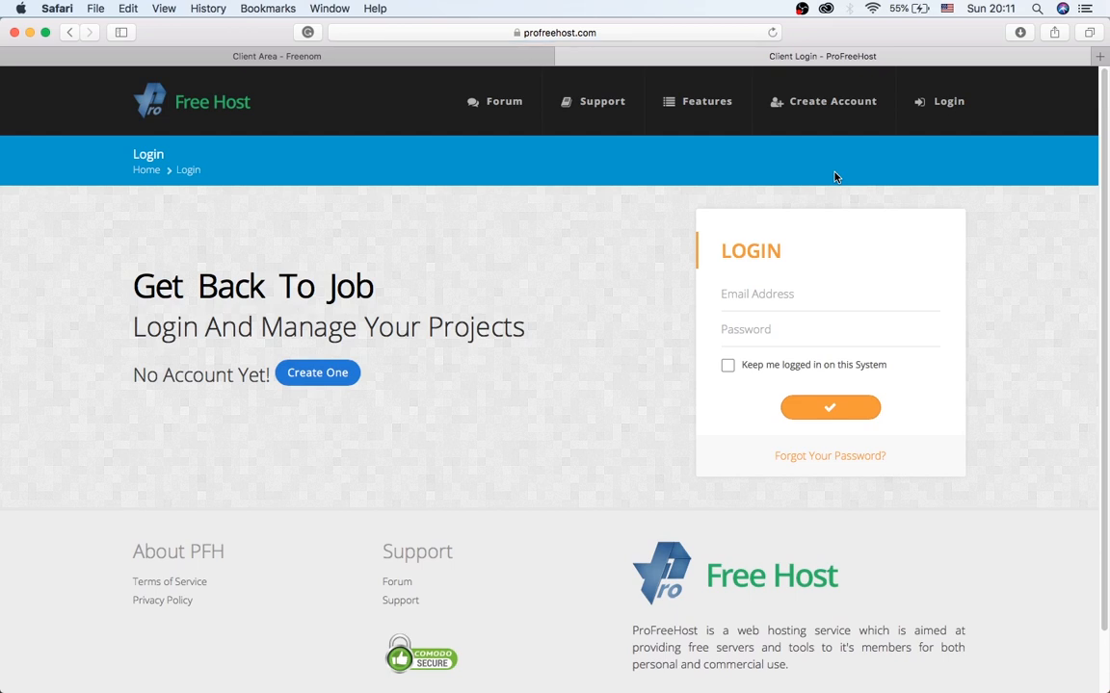
scroll(854, 251, down, 1)
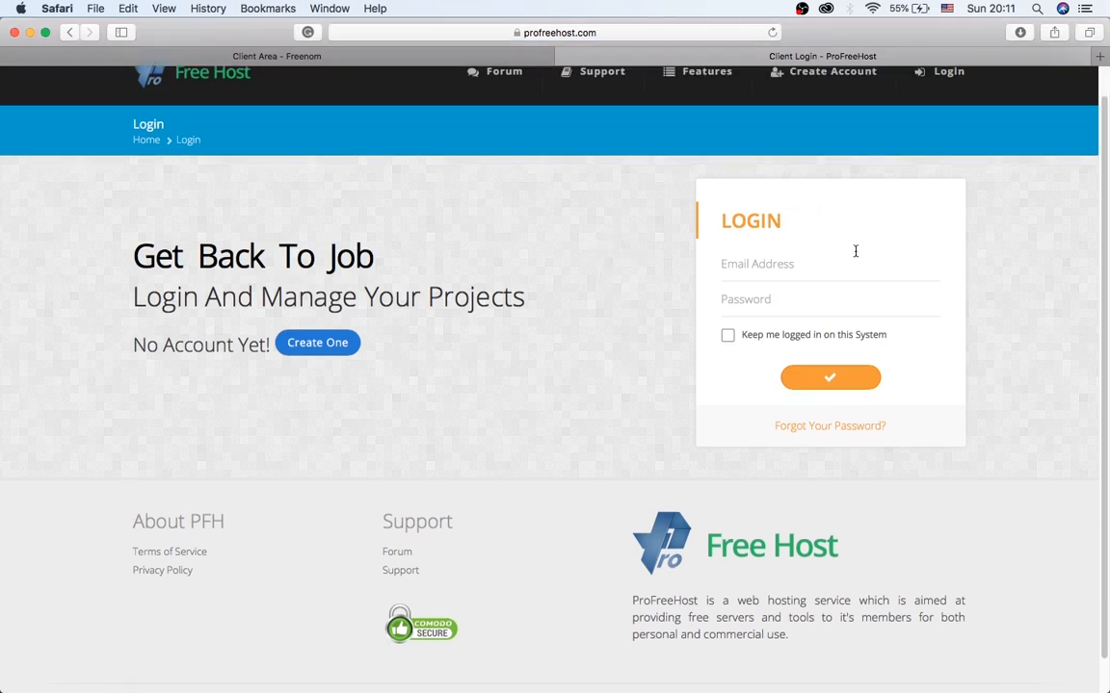
click(813, 262)
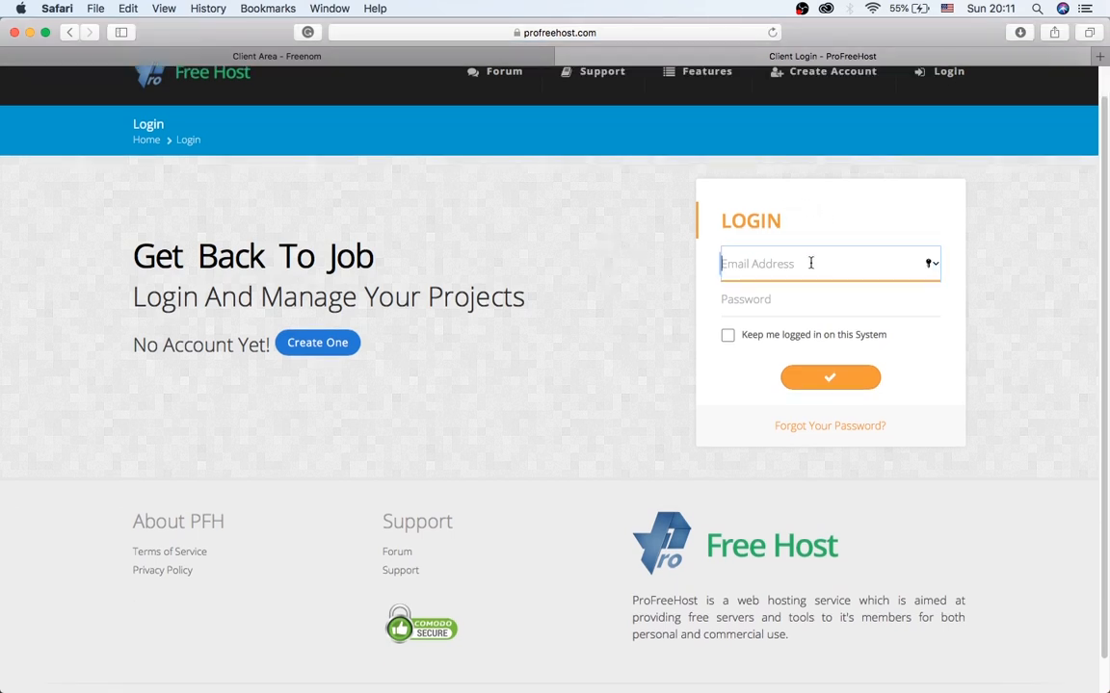
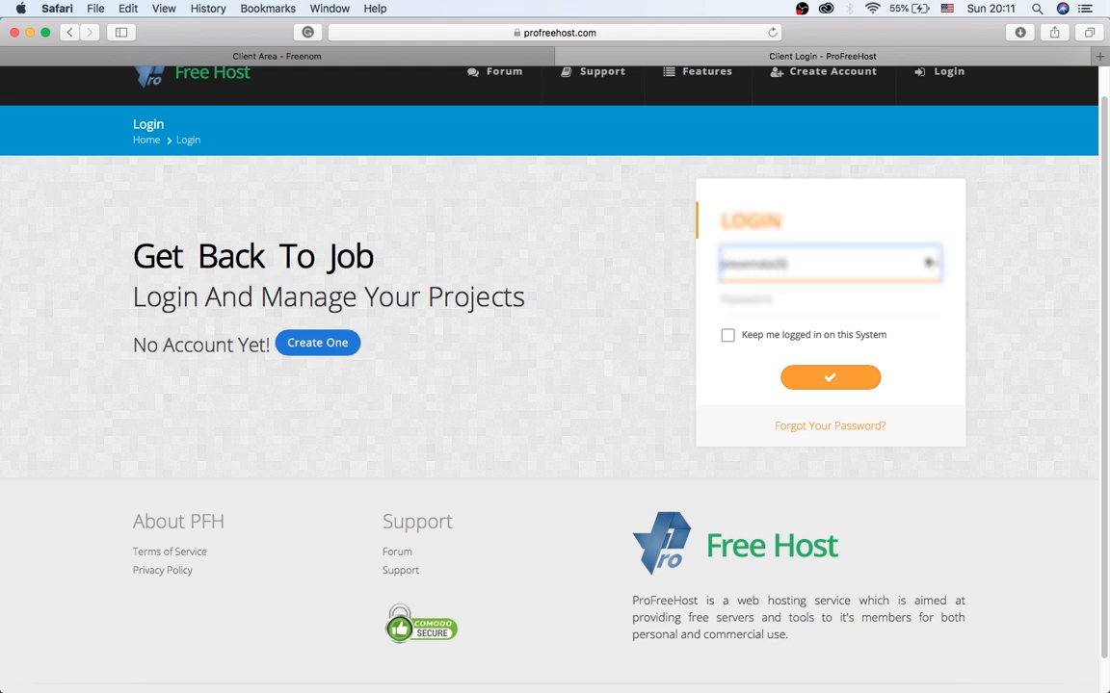
key(Tab)
text(••••)
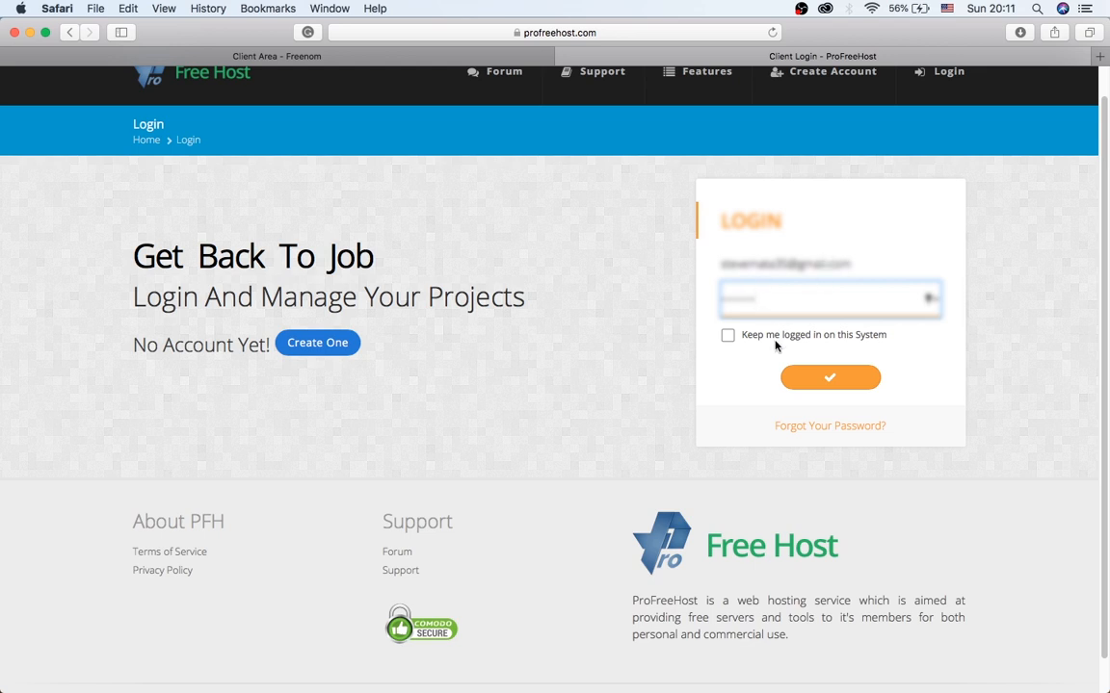
click(727, 335)
click(830, 377)
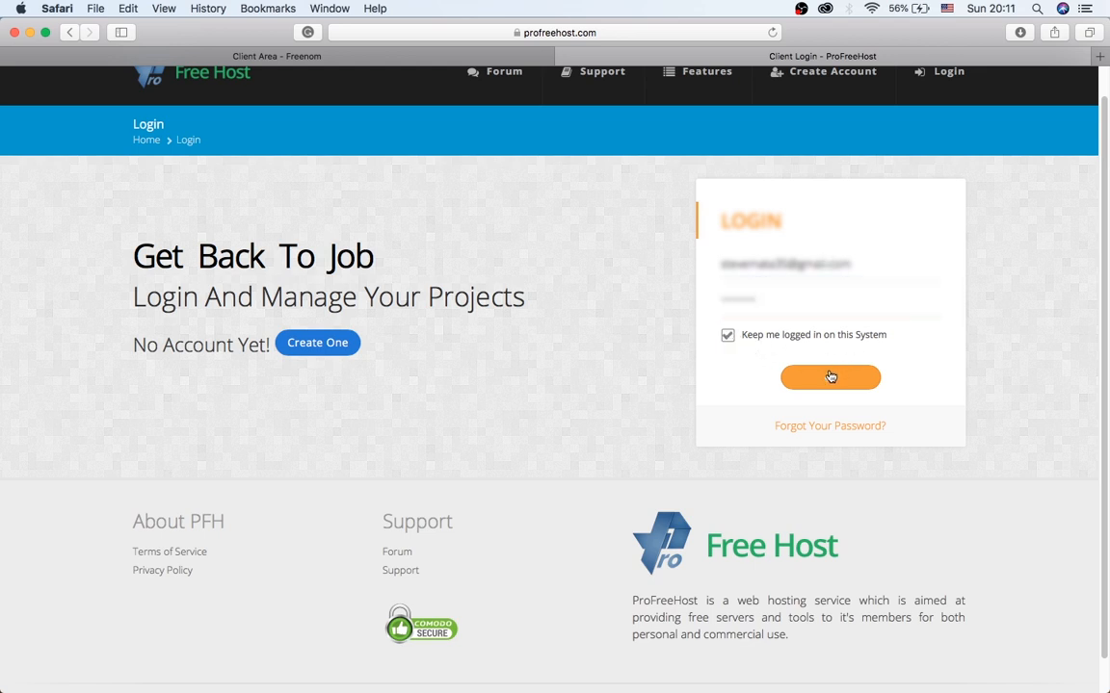
click(616, 145)
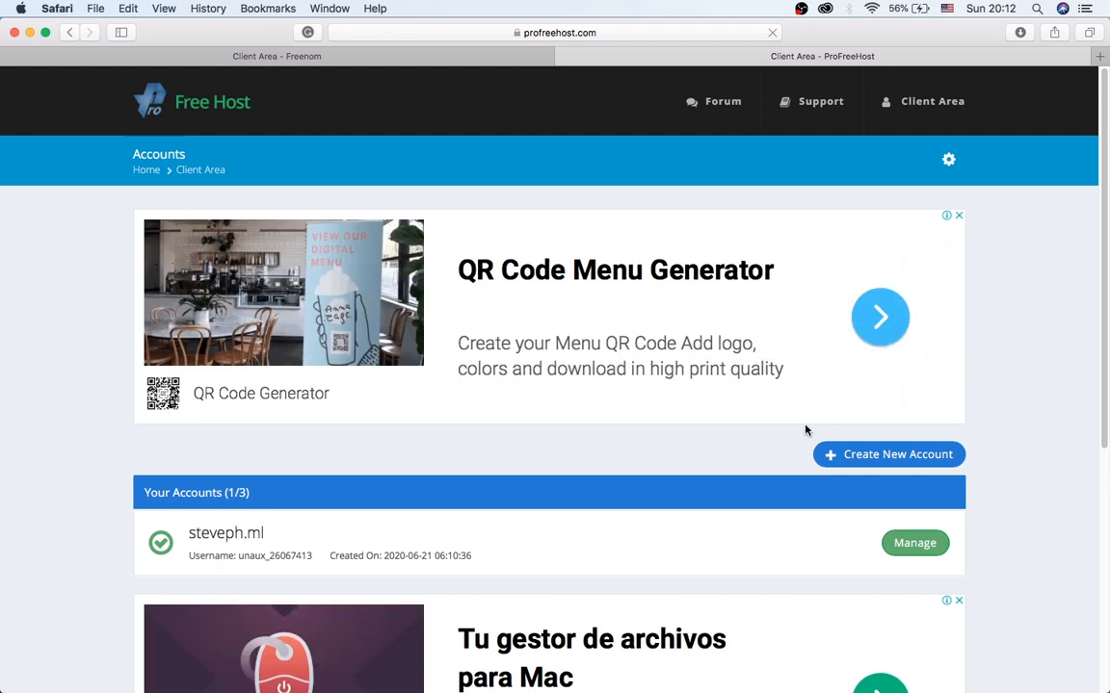
Open ProFreeHost's Create New Account form and scroll to the custom-domain nameservers.
click(881, 457)
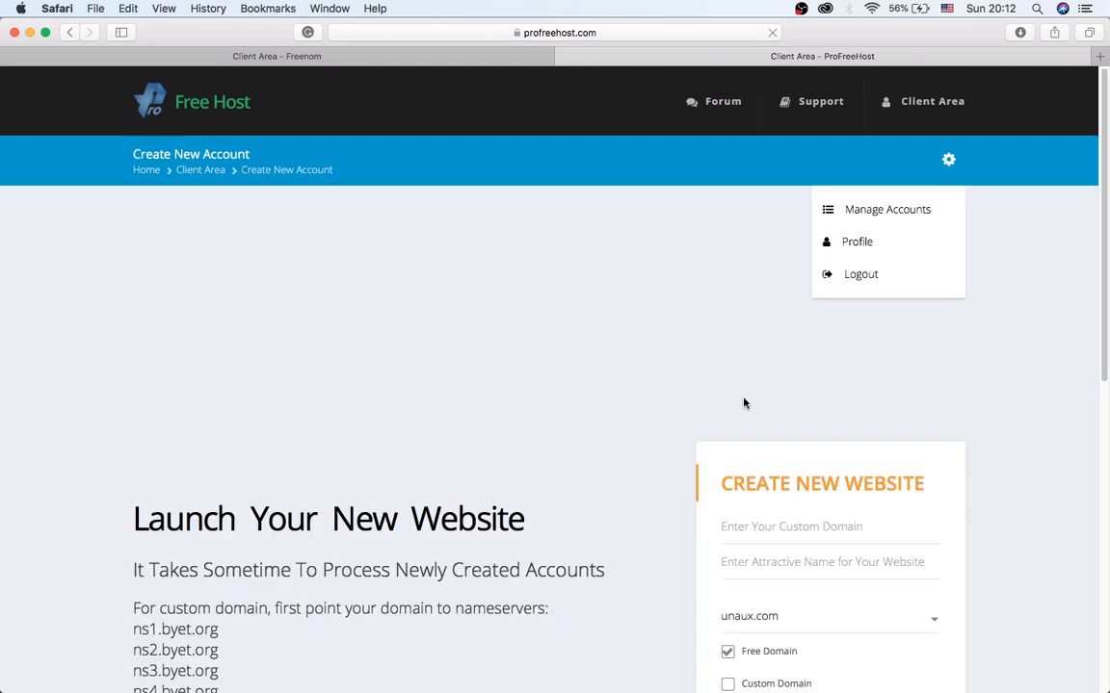
scroll(708, 400, down, 3)
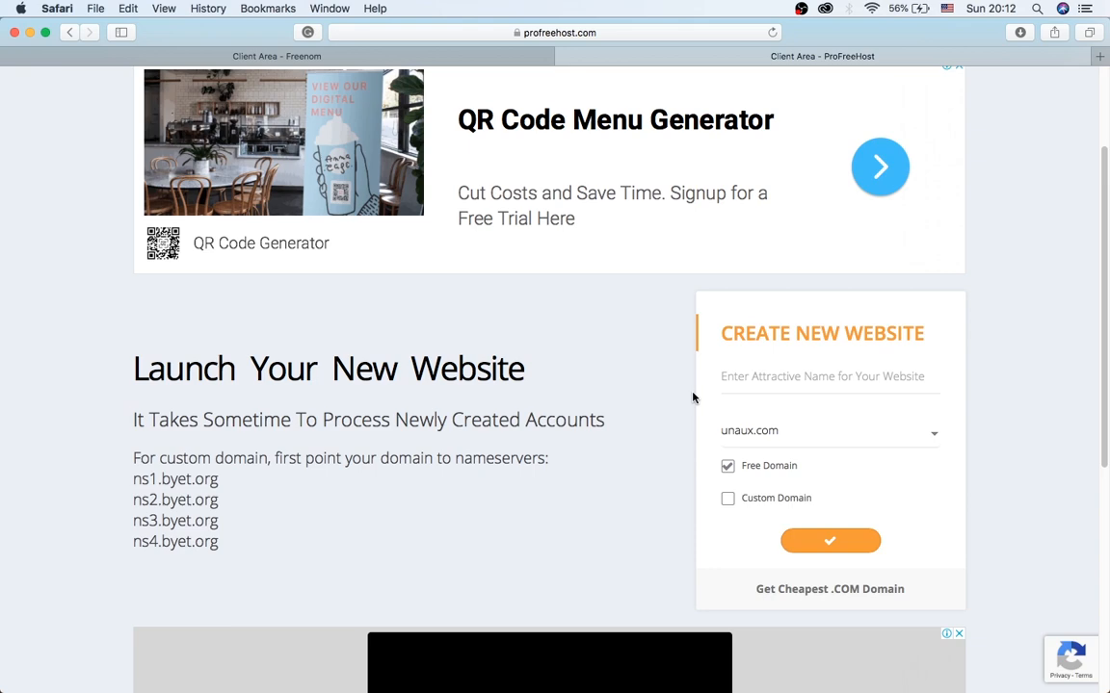
scroll(656, 381, down, 3)
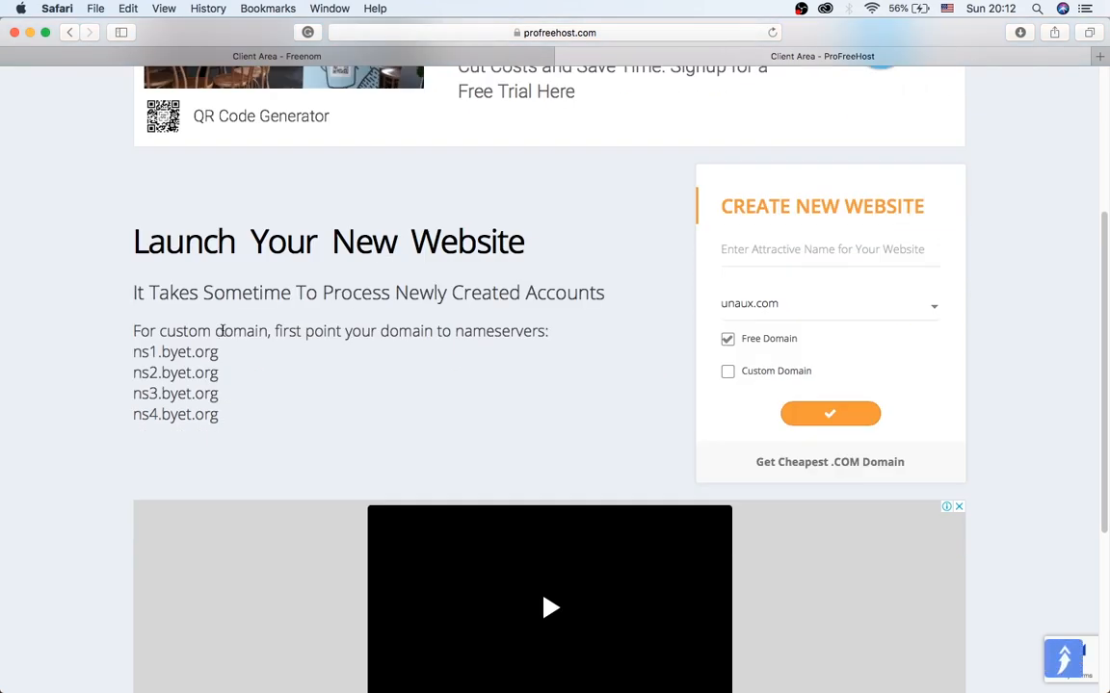
Copy the nameserver ns1.byet.org and return to the Freenom domains tab.
drag(228, 358, 104, 352)
drag(243, 364, 130, 352)
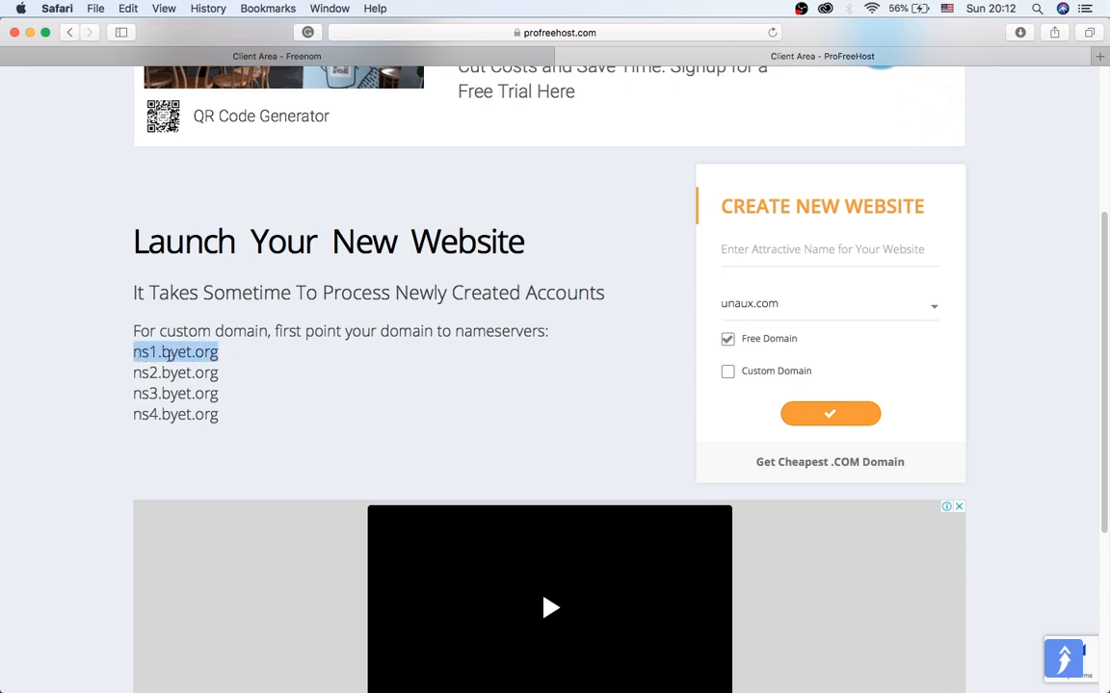
right_click(168, 354)
click(198, 399)
click(412, 56)
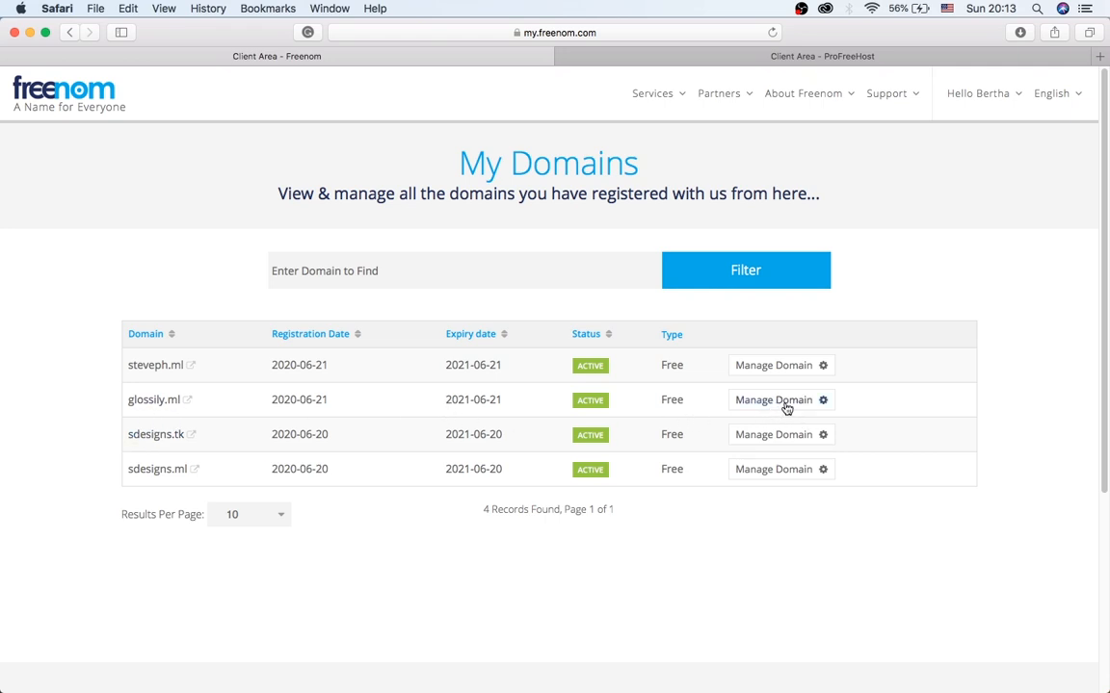
Open glossily.ml's Nameservers settings in Freenom and choose custom nameservers.
click(815, 403)
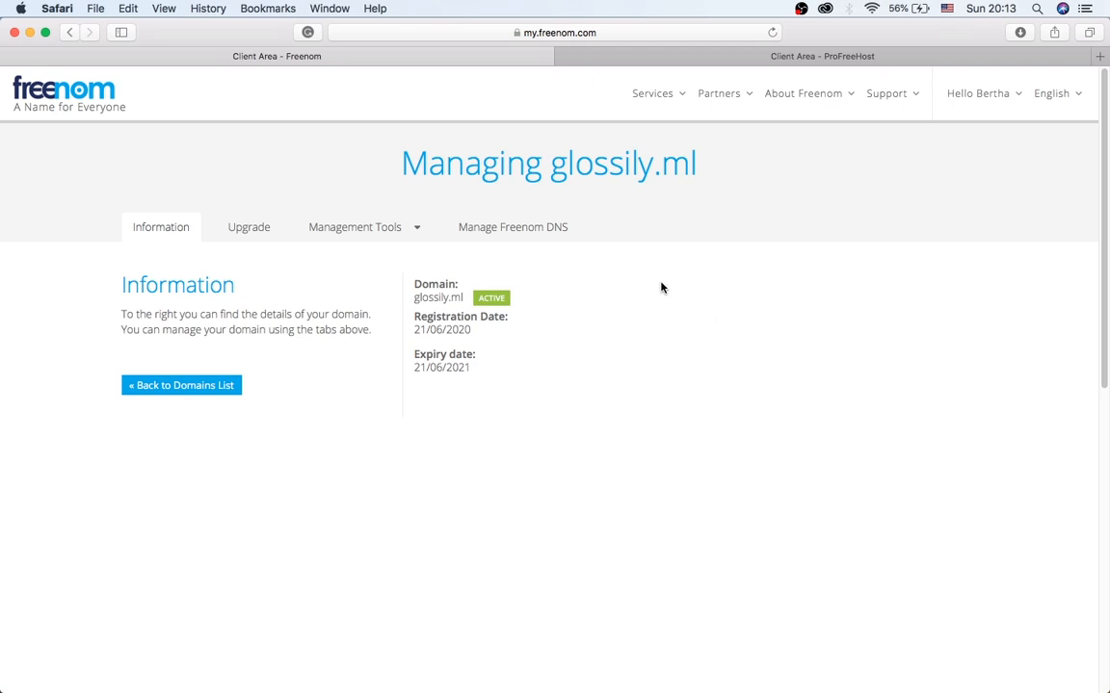
click(407, 234)
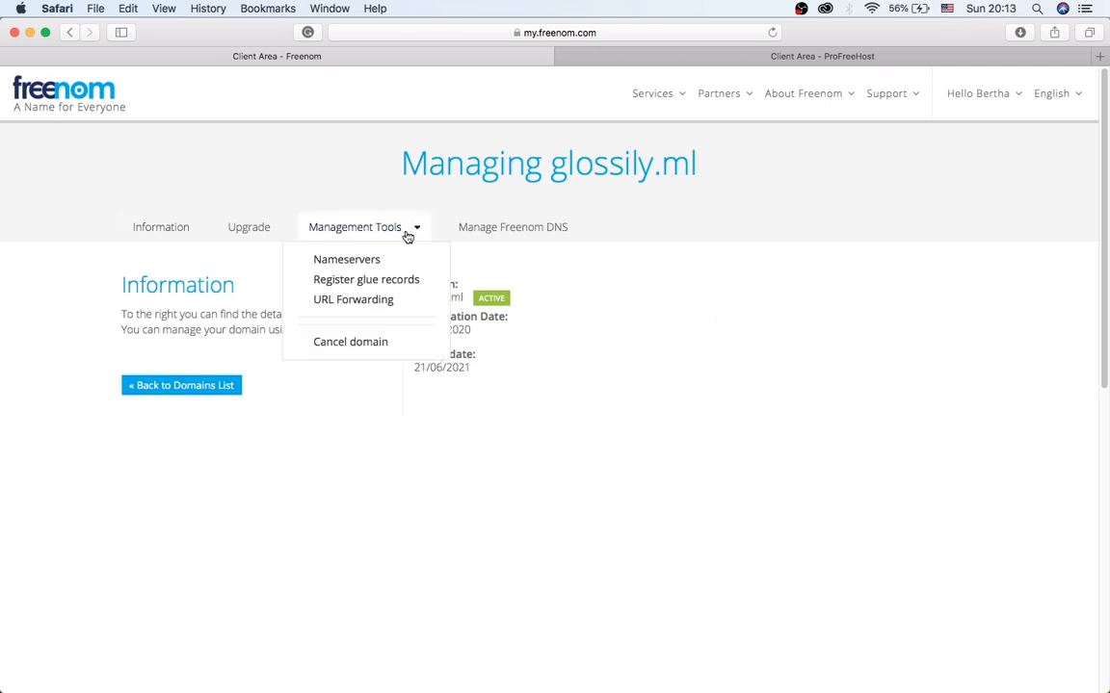
click(367, 261)
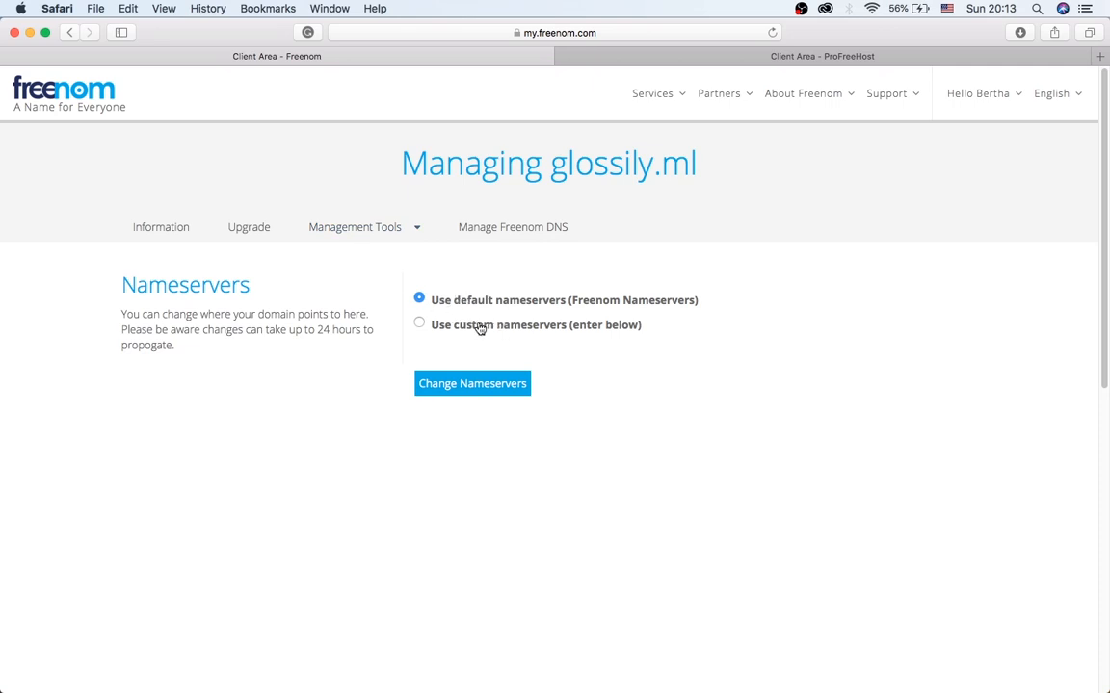
click(435, 326)
Enter ns1.byet.org and ns2.byet.org as nameservers and save the change.
click(491, 400)
key(super+v)
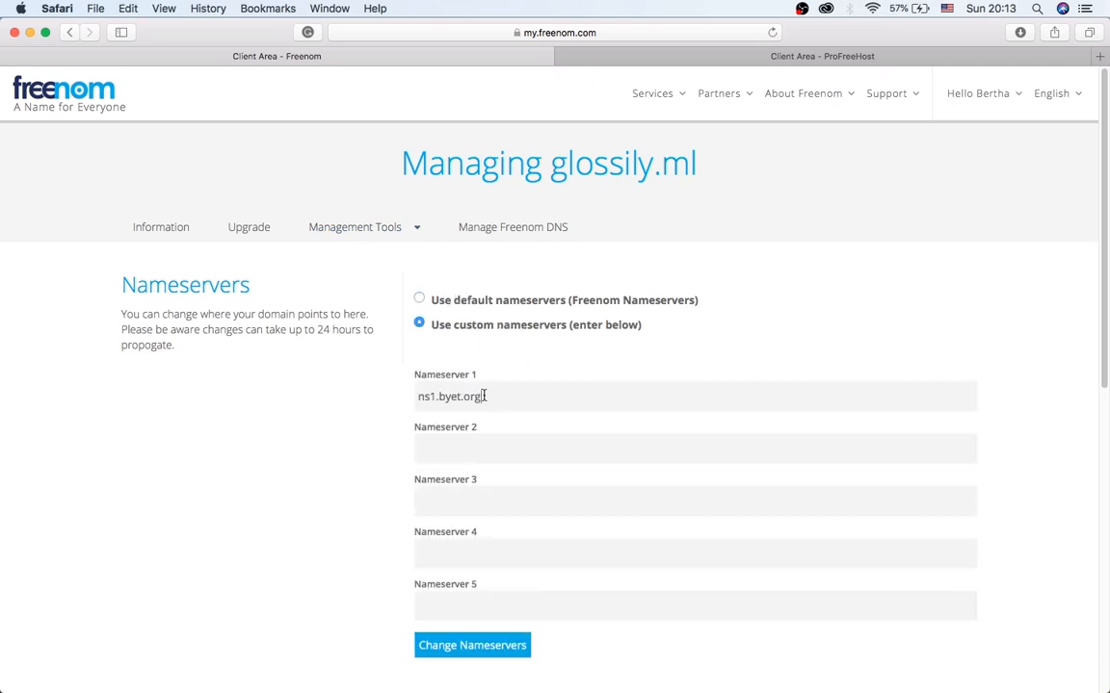
click(464, 452)
key(super+v)
click(431, 449)
key(BackSpace)
text(2)
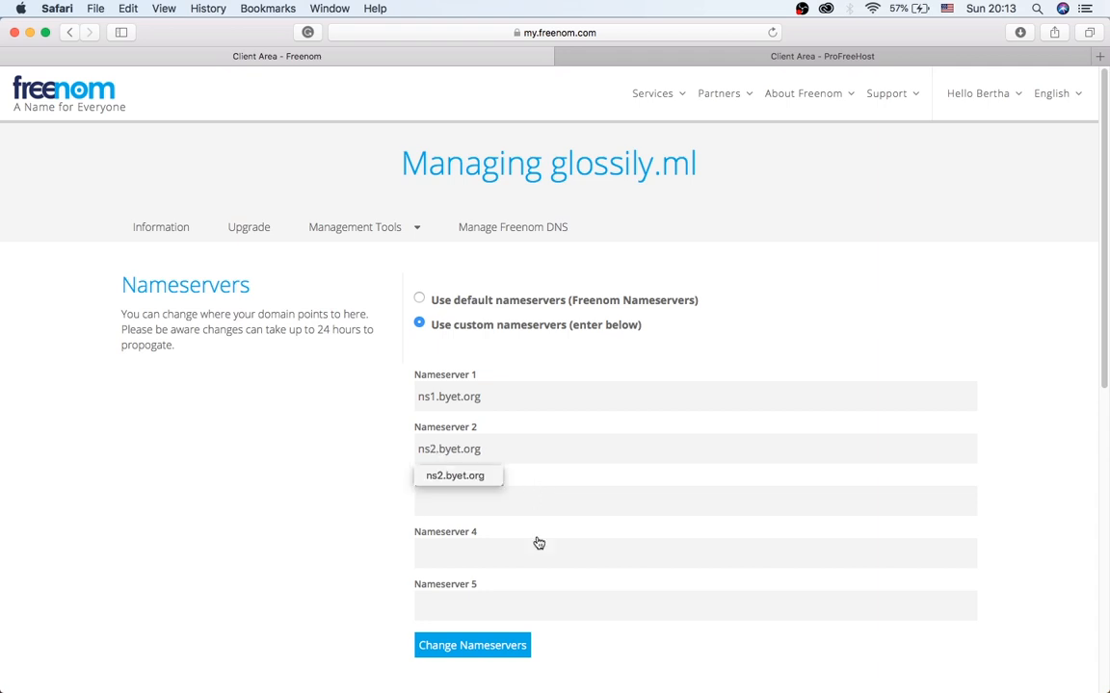
click(453, 648)
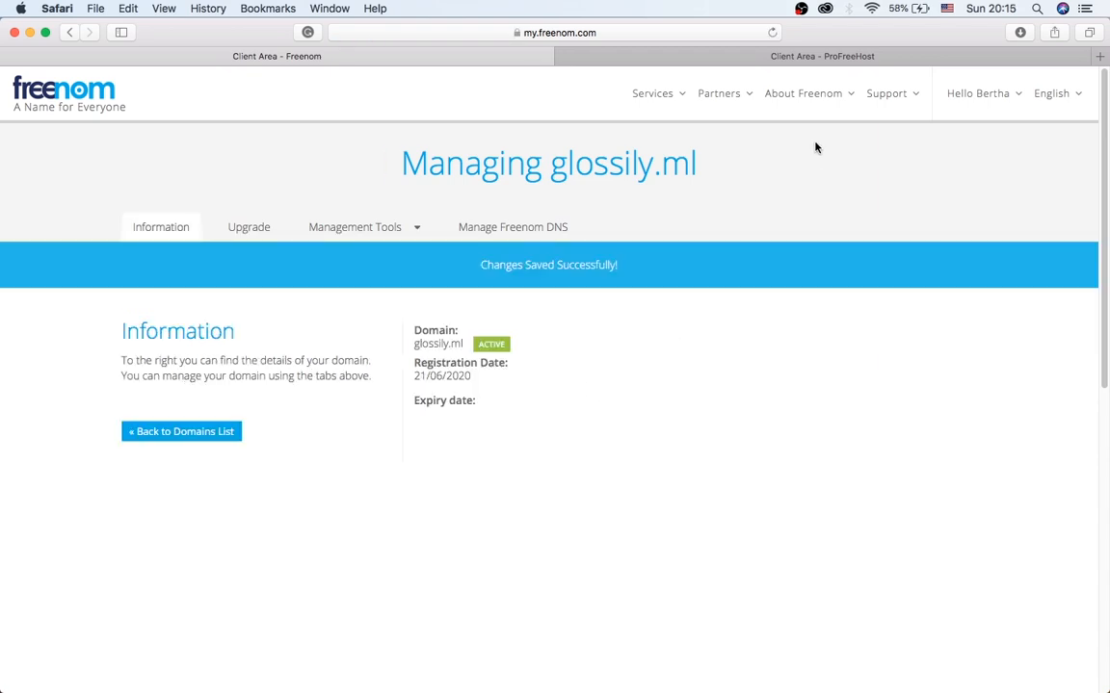
click(828, 55)
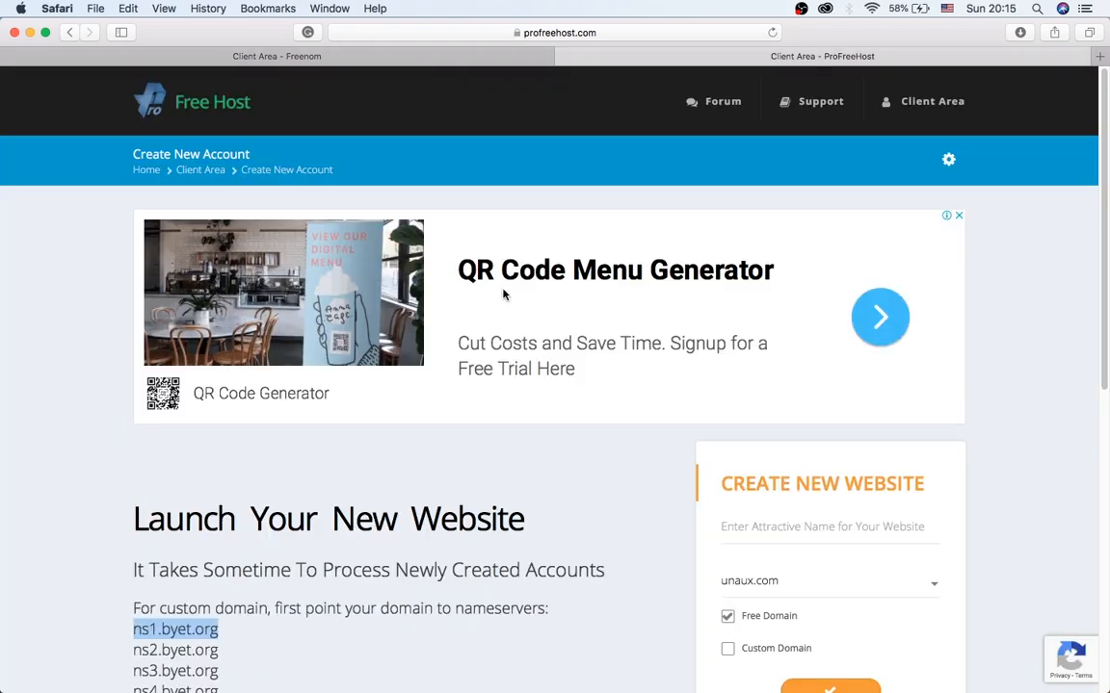
Switch the new ProFreeHost website to use a custom domain.
scroll(508, 292, down, 3)
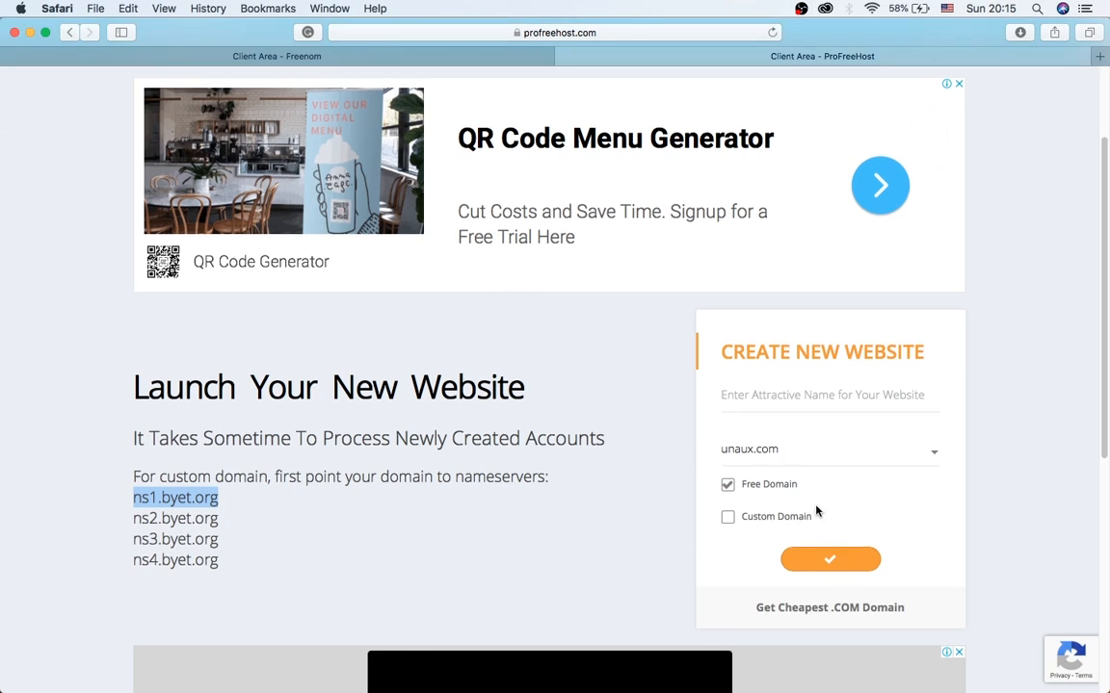
click(730, 519)
click(790, 397)
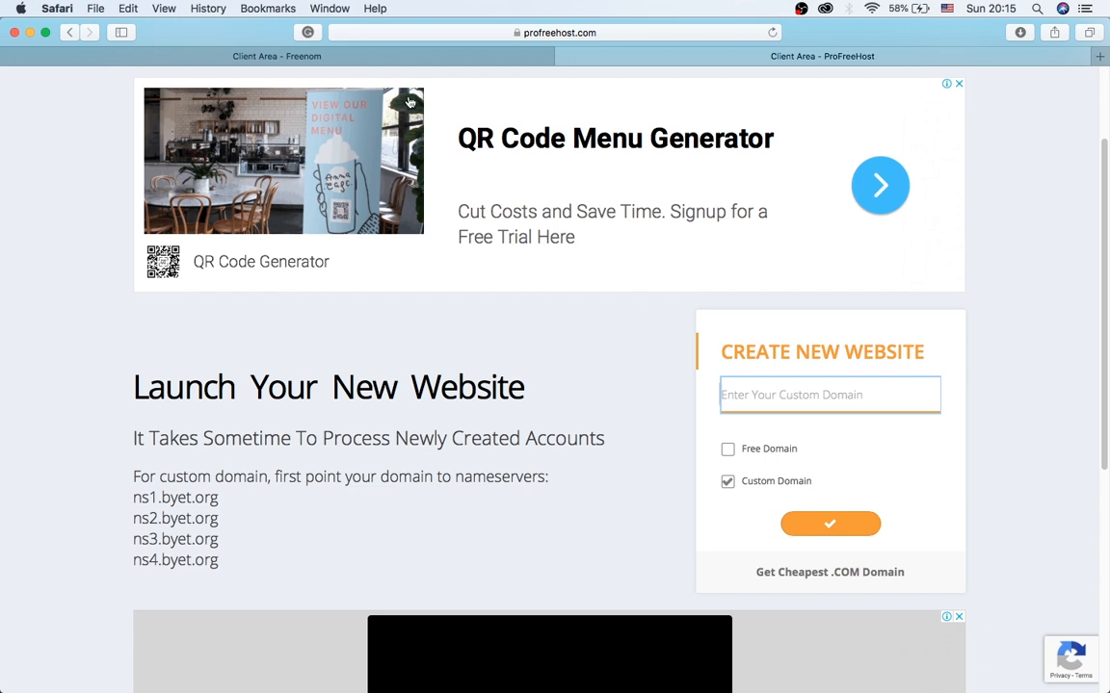
Copy glossily.ml from Freenom into the custom domain field and submit the request.
click(391, 58)
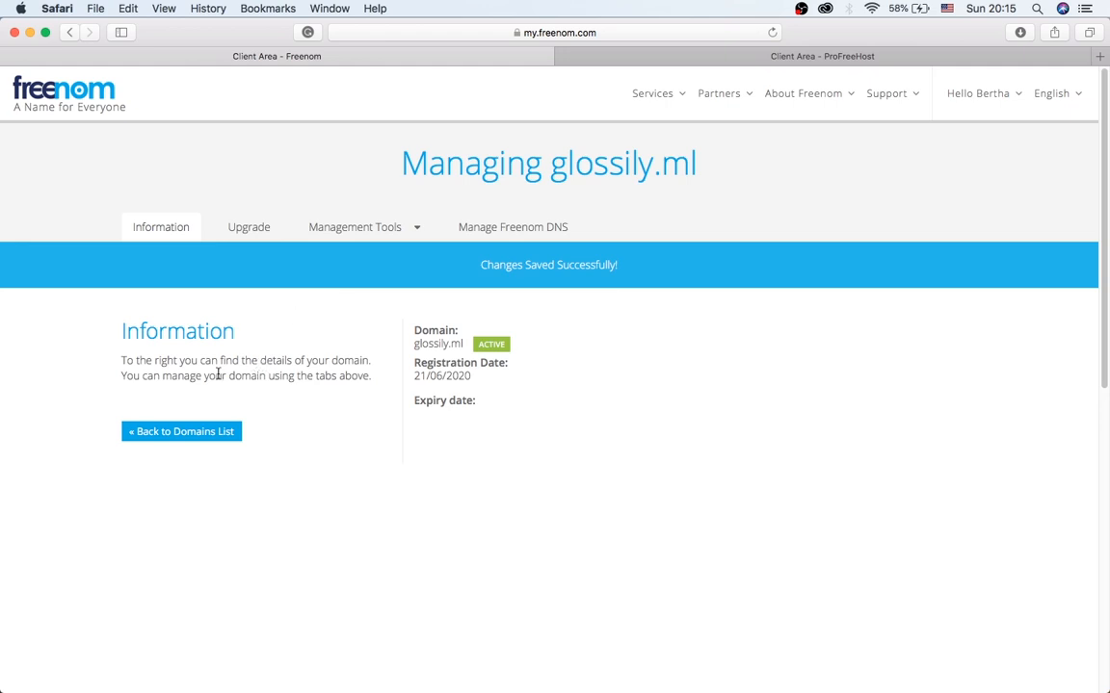
drag(697, 164, 549, 165)
right_click(582, 167)
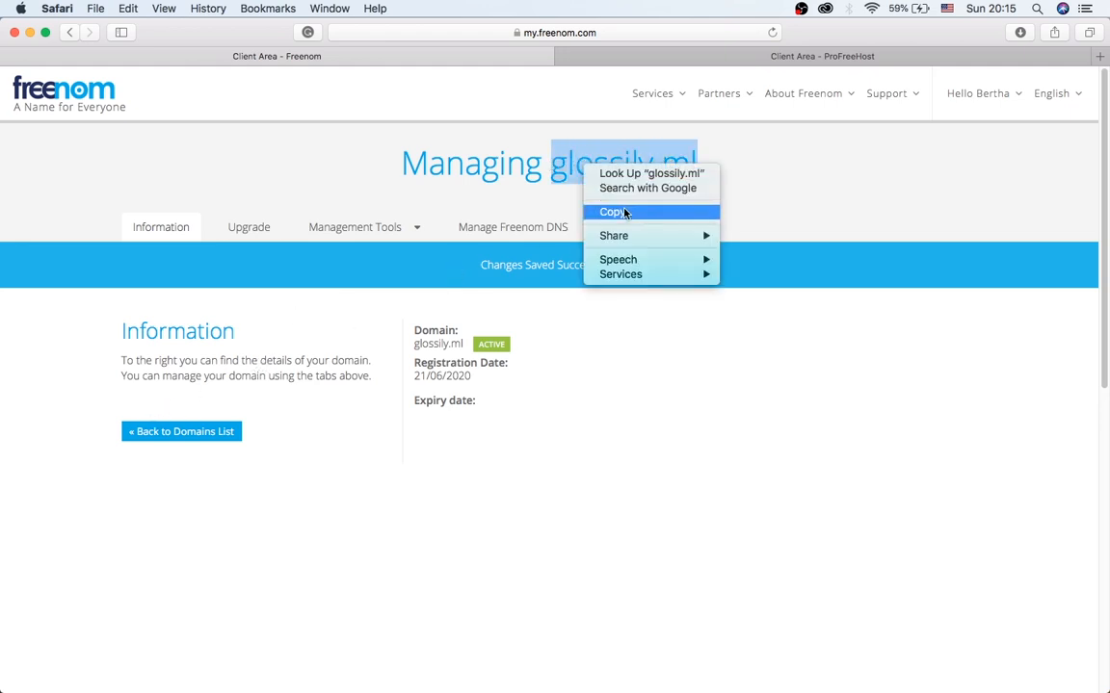
click(792, 58)
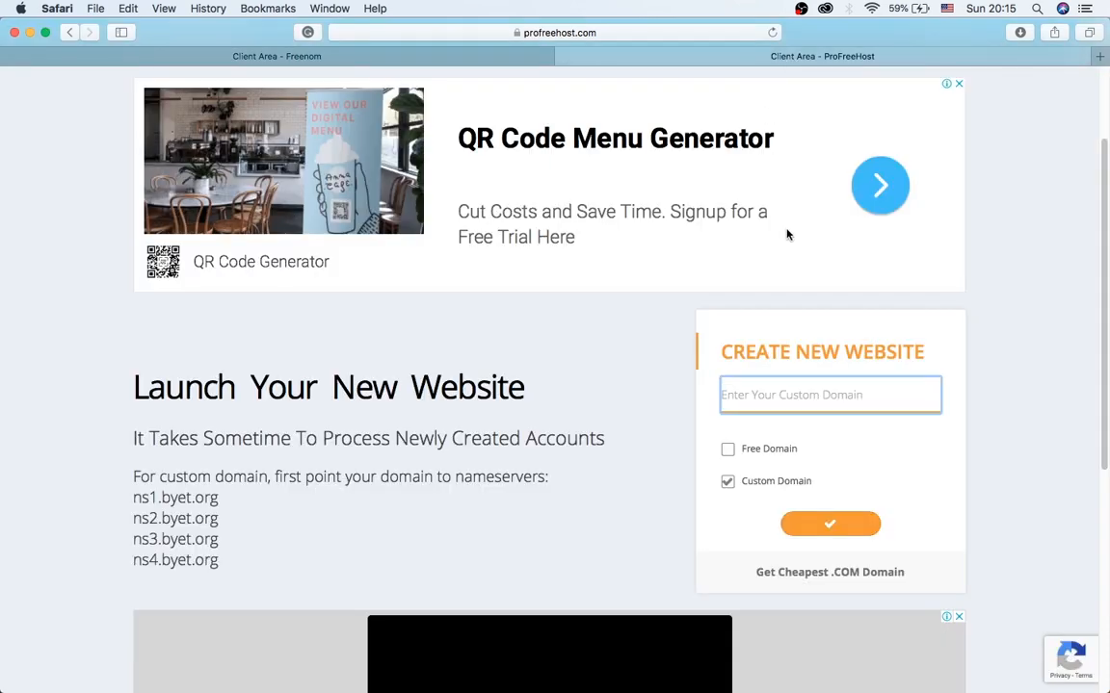
right_click(722, 393)
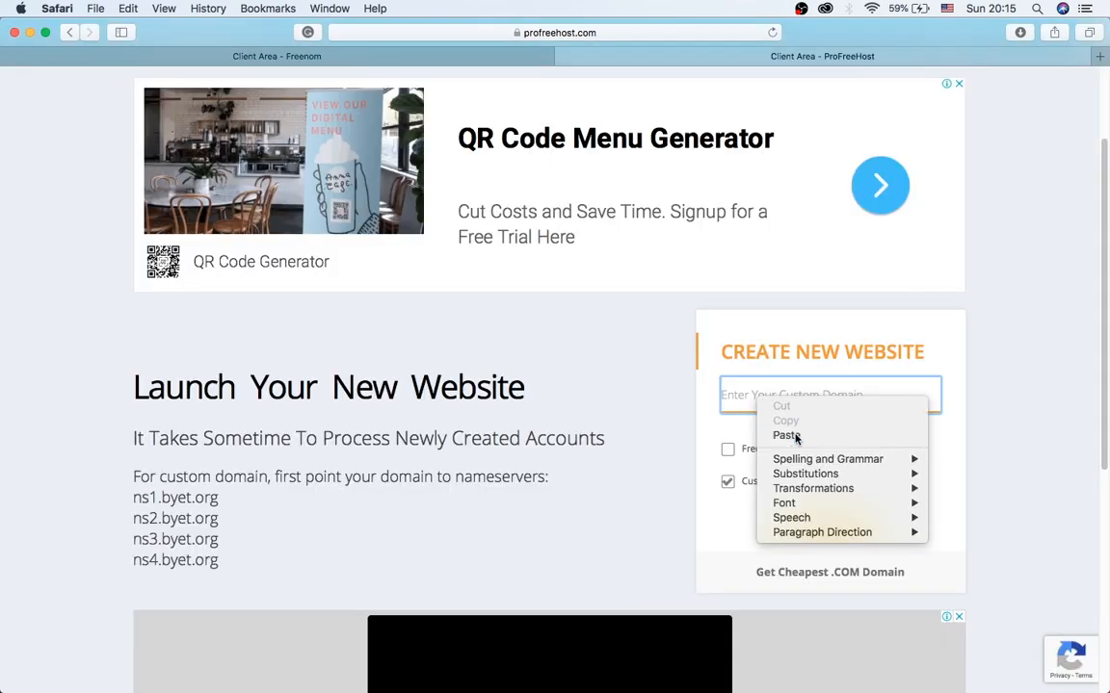
click(767, 435)
click(834, 528)
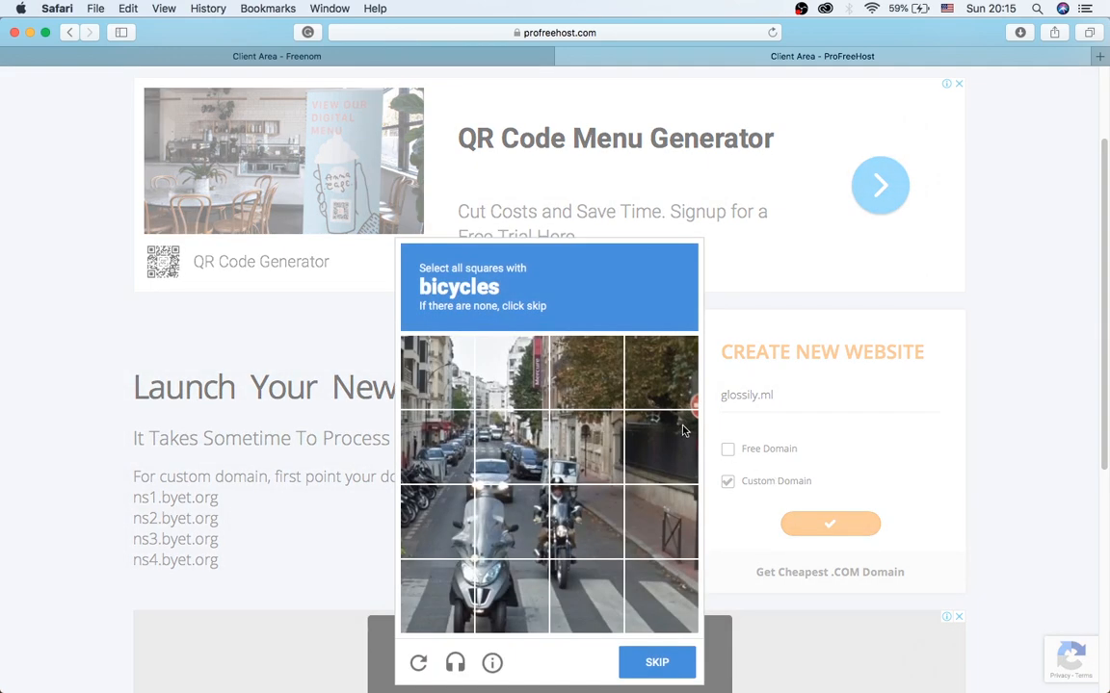
Select the six bicycle tiles in the reCAPTCHA and move on to the next challenge.
scroll(649, 435, down, 1)
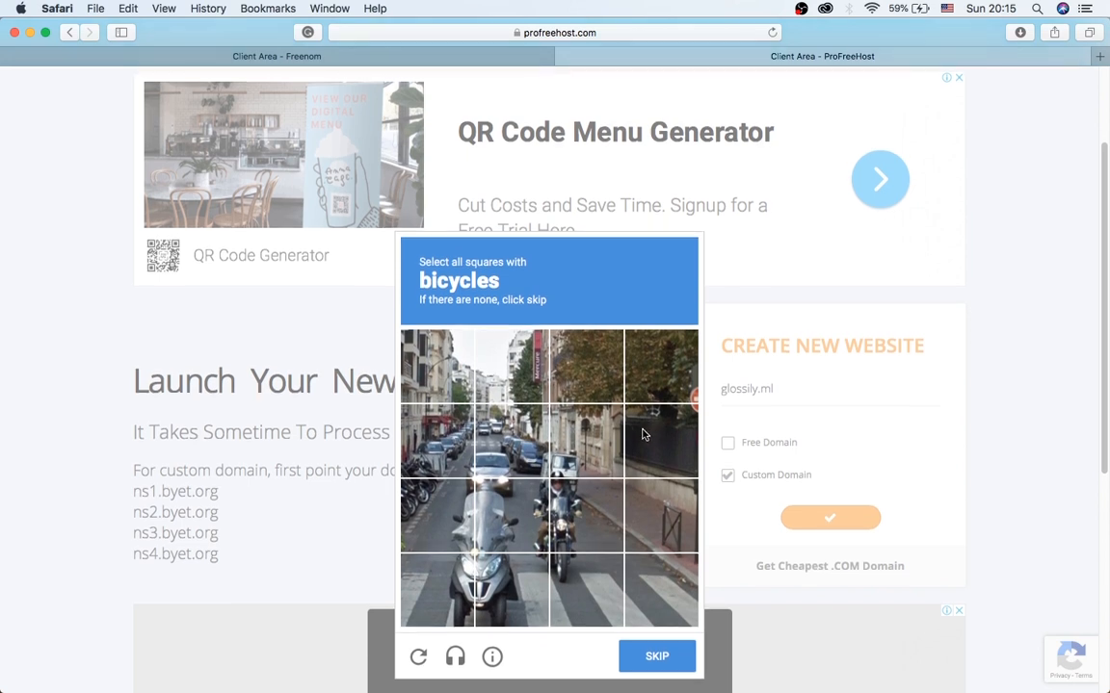
click(448, 525)
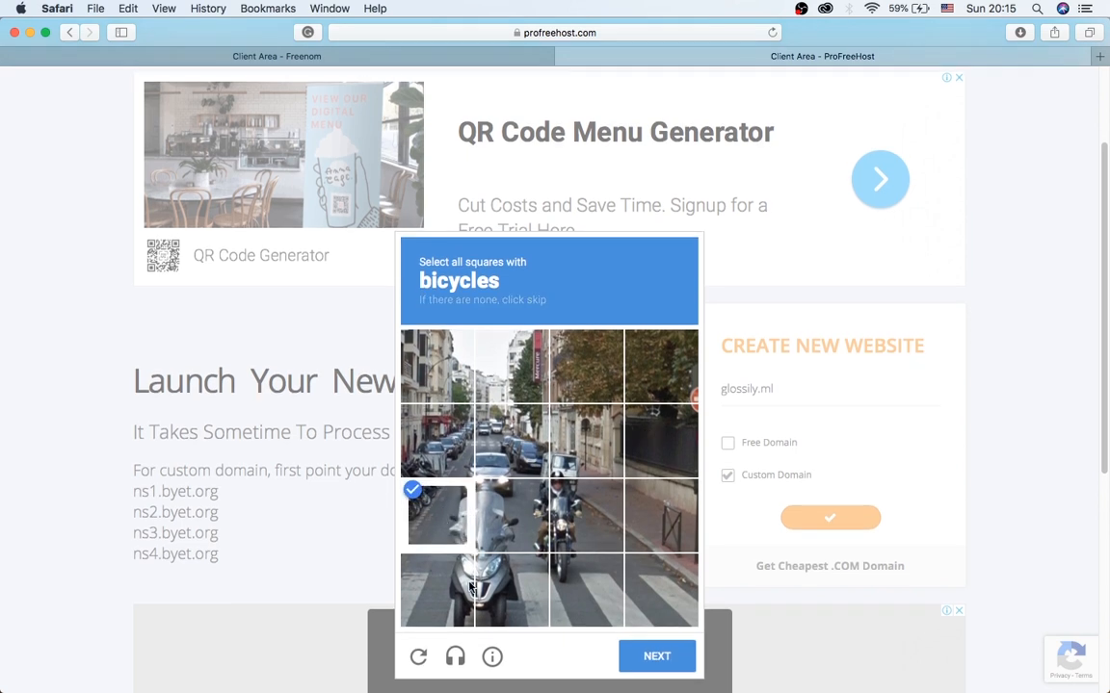
click(453, 588)
click(510, 587)
click(520, 530)
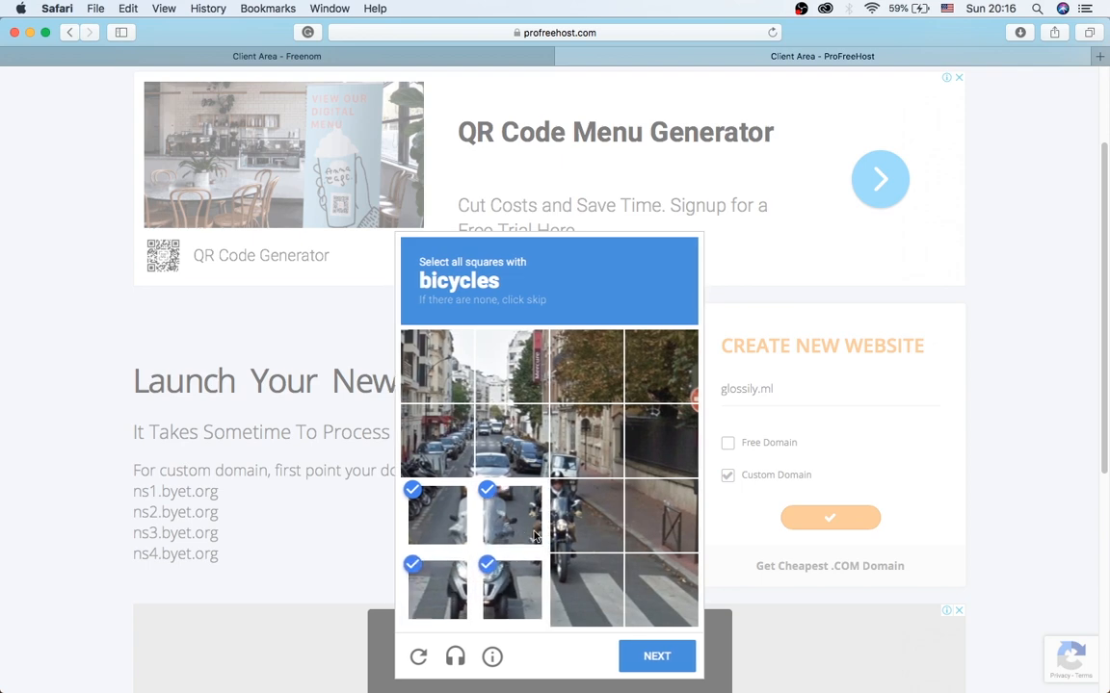
click(585, 515)
click(590, 590)
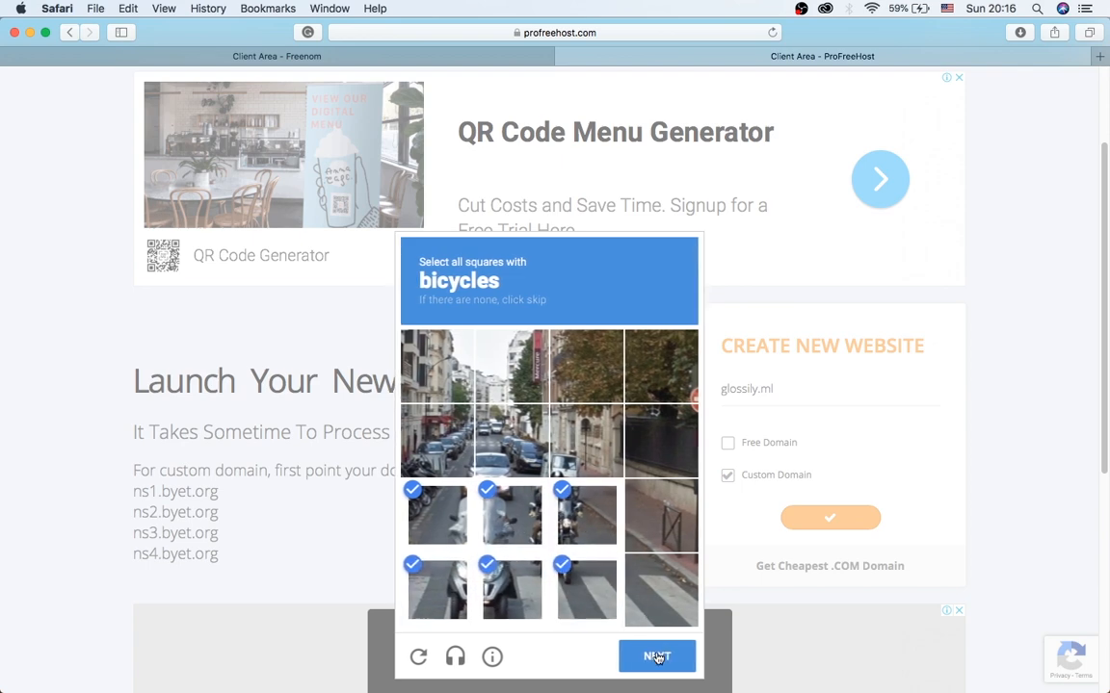
click(656, 657)
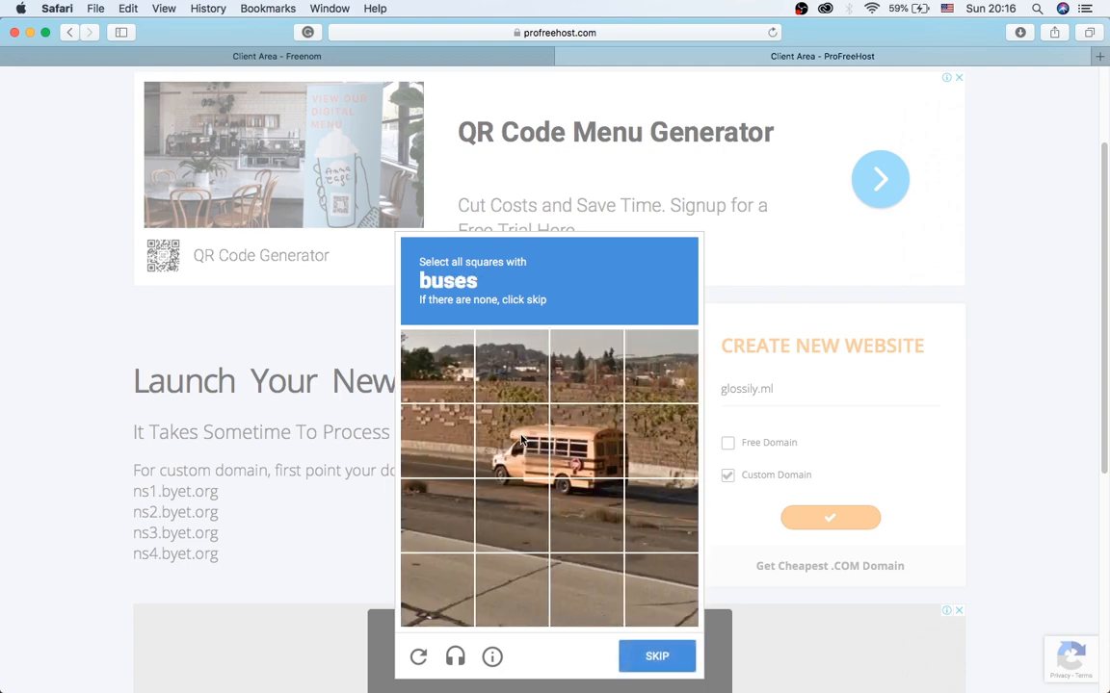
Select the four bus tiles and verify the image challenge.
click(521, 441)
click(587, 440)
click(586, 515)
click(511, 515)
click(662, 653)
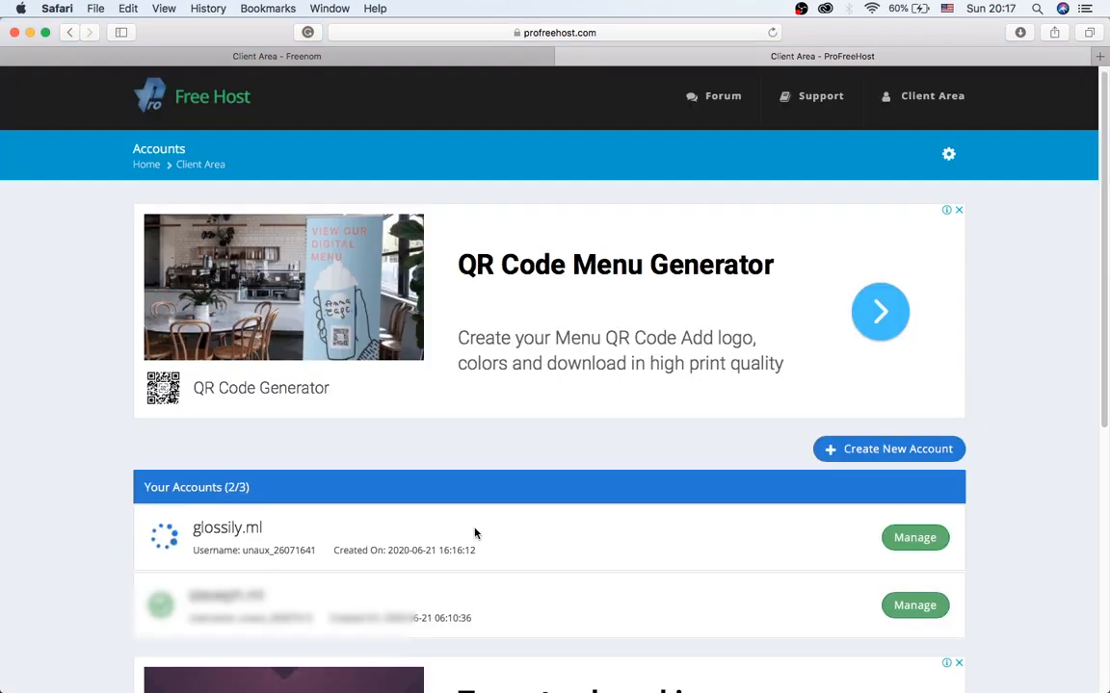
Open Manage for glossily.ml and review its Active status and account details on the Overview tab.
drag(297, 531, 369, 507)
click(530, 532)
click(915, 538)
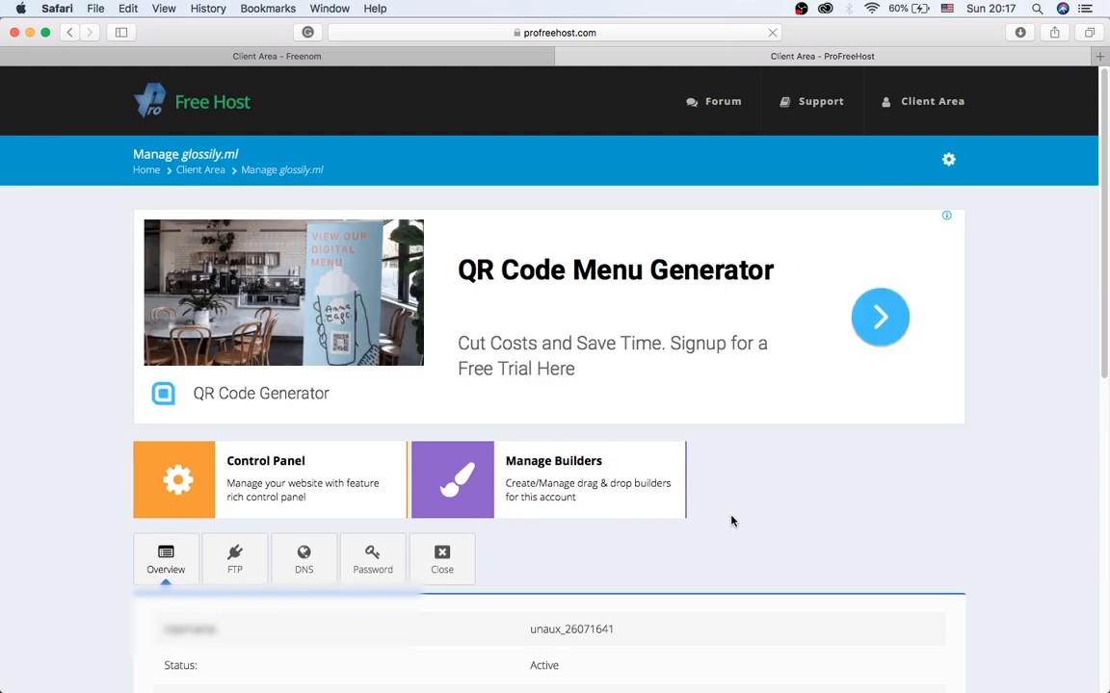
scroll(731, 522, down, 1)
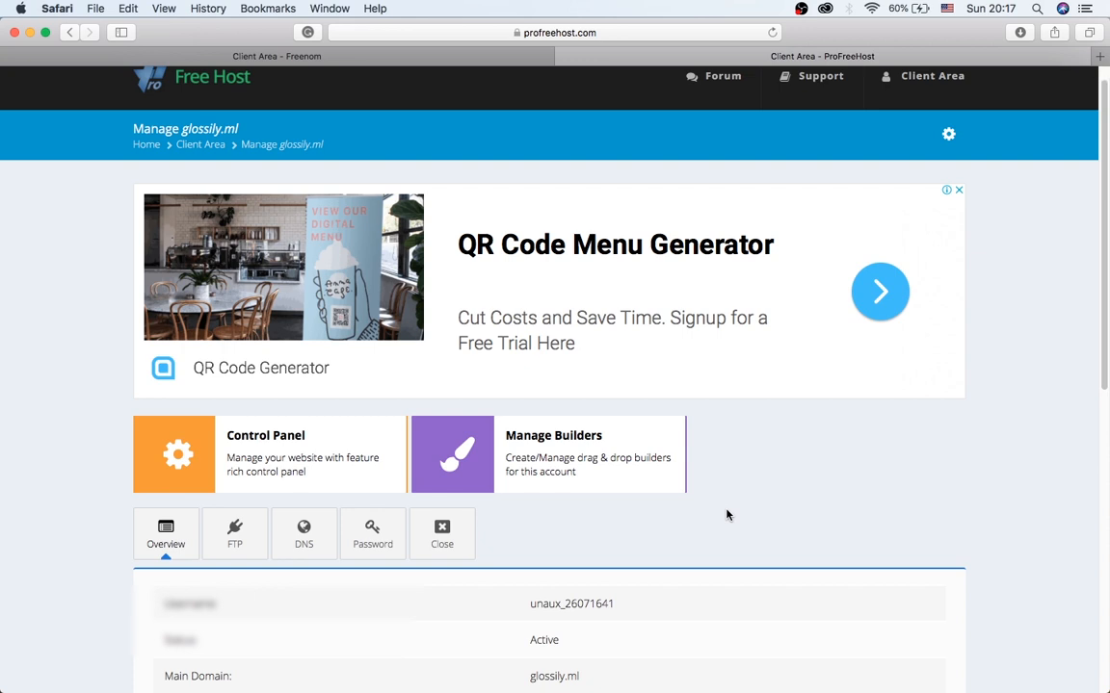
scroll(686, 483, up, 1)
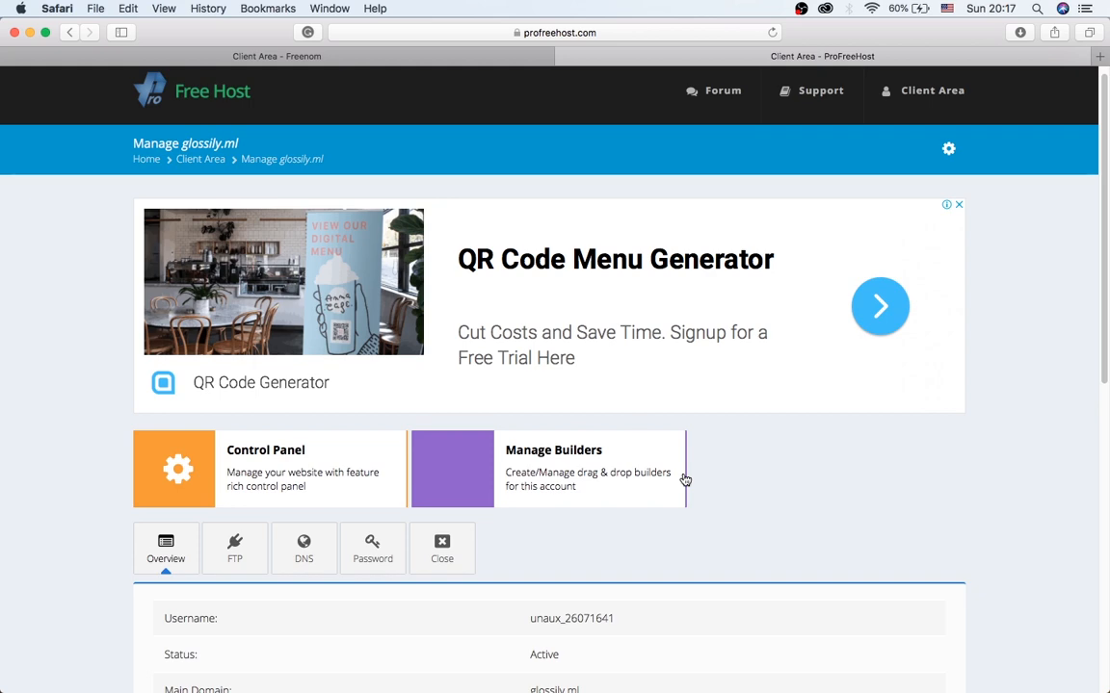
scroll(708, 492, down, 3)
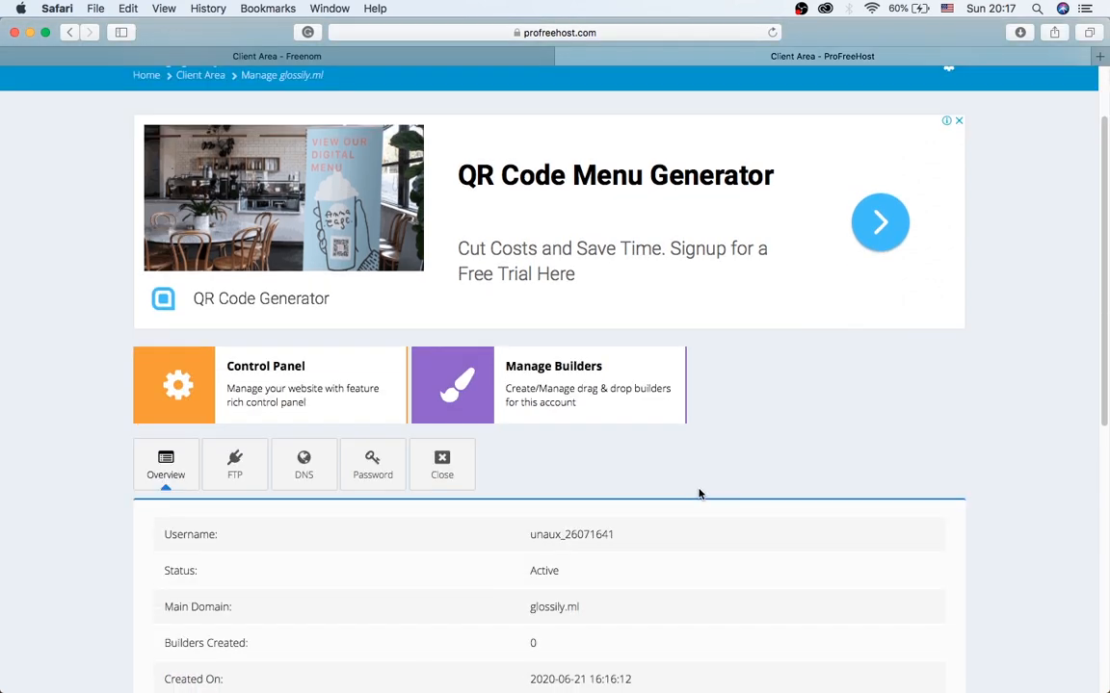
scroll(624, 443, up, 3)
scroll(670, 461, down, 3)
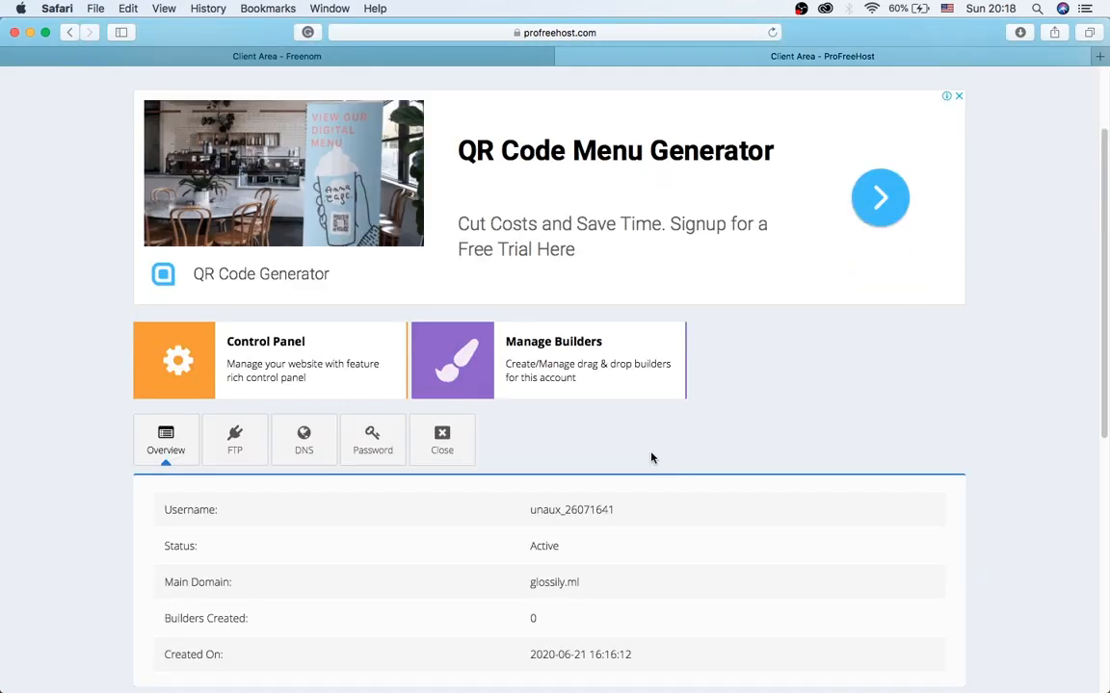
scroll(655, 457, up, 3)
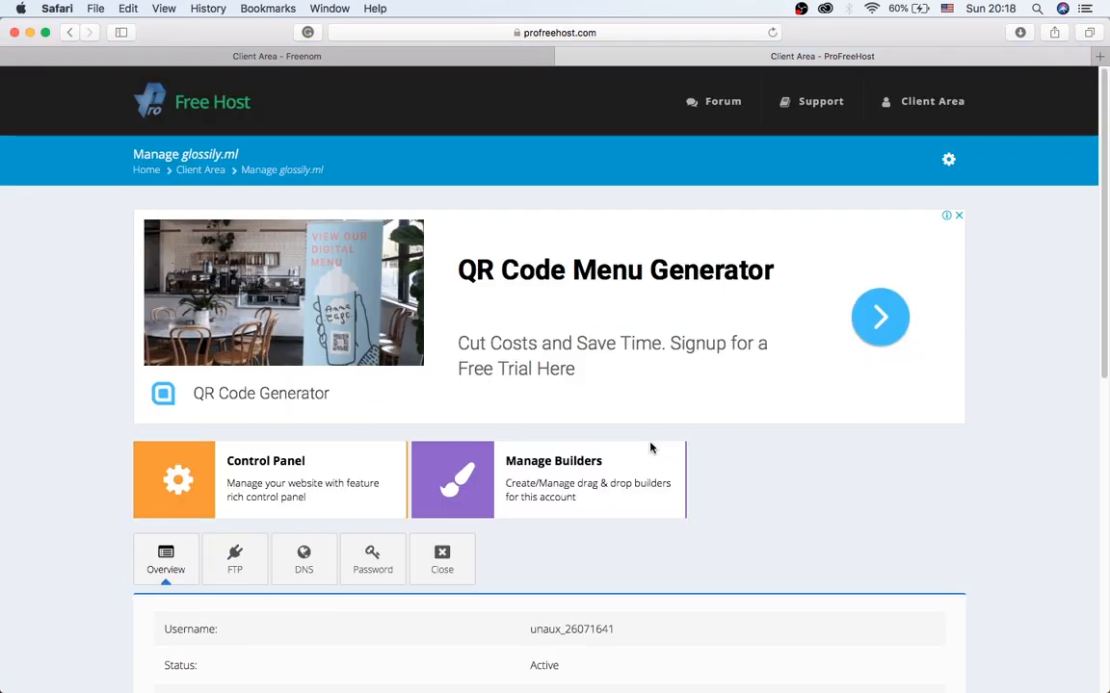
scroll(653, 456, down, 6)
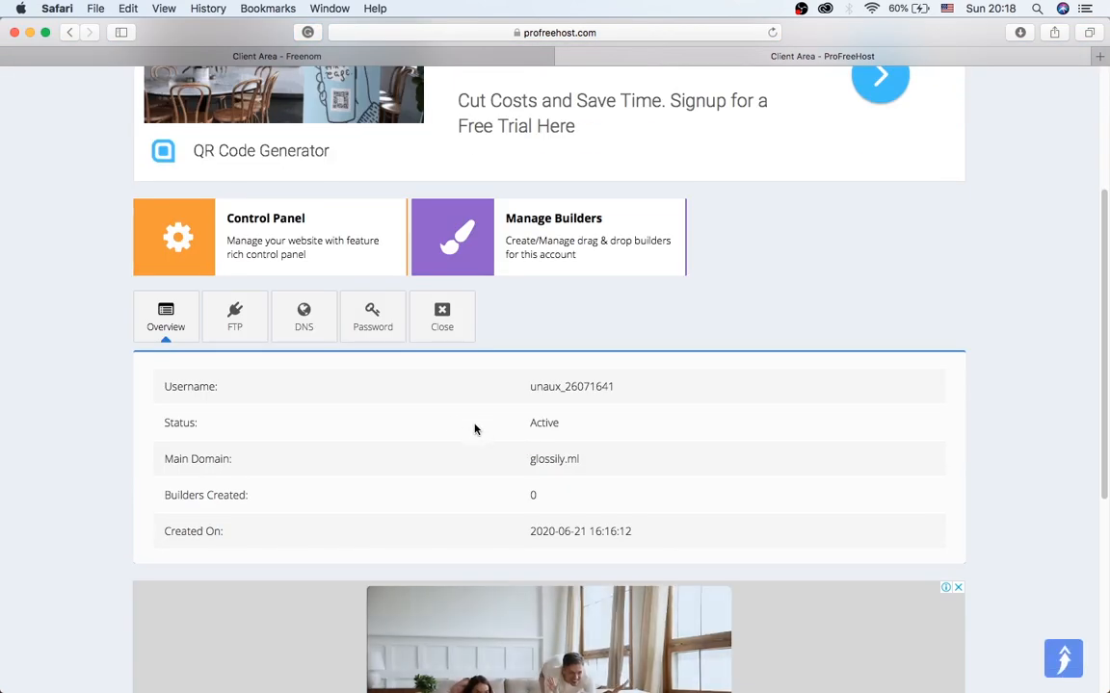
scroll(563, 390, up, 6)
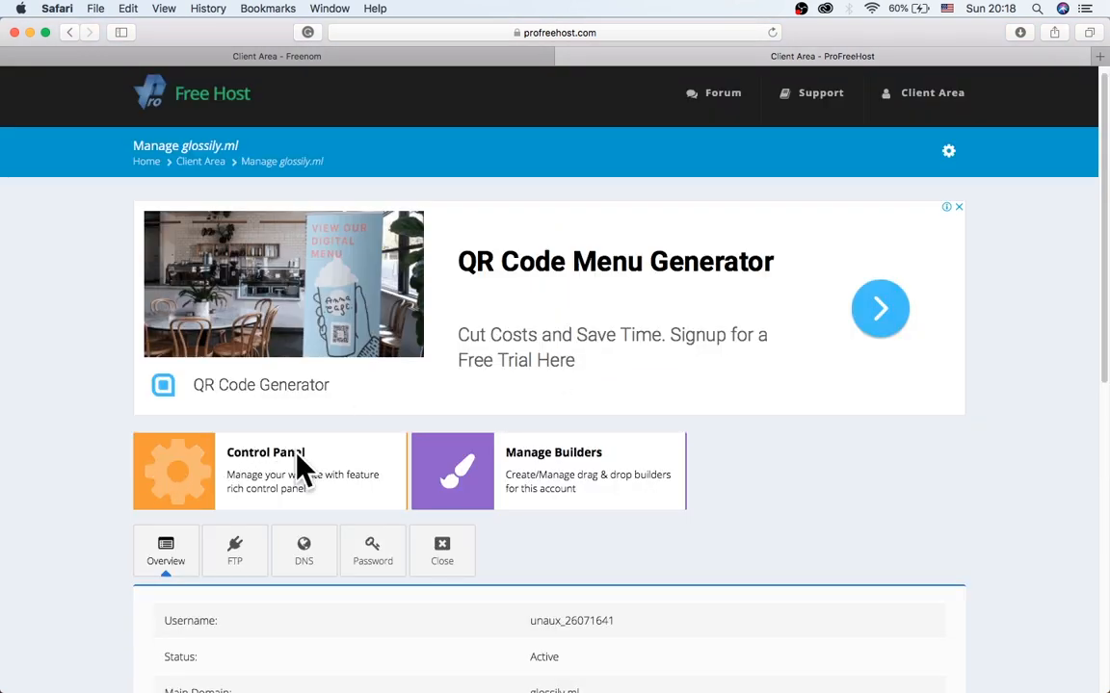
Open the Control Panel and approve the Important Notice to reach the VistaPanel dashboard.
click(190, 466)
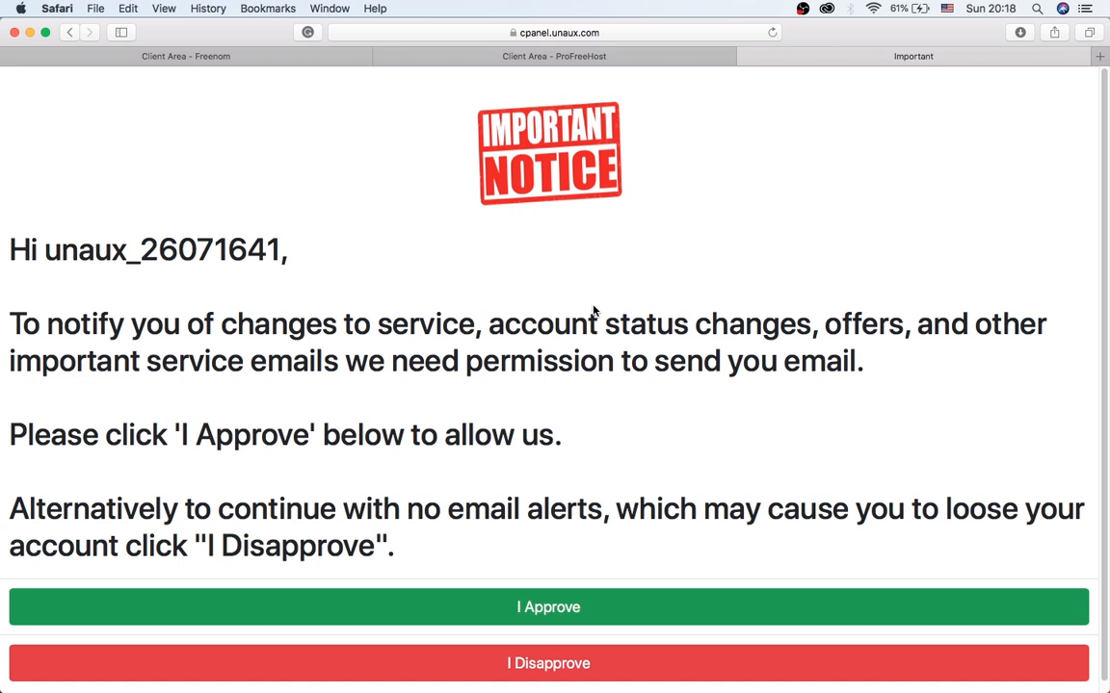
click(572, 613)
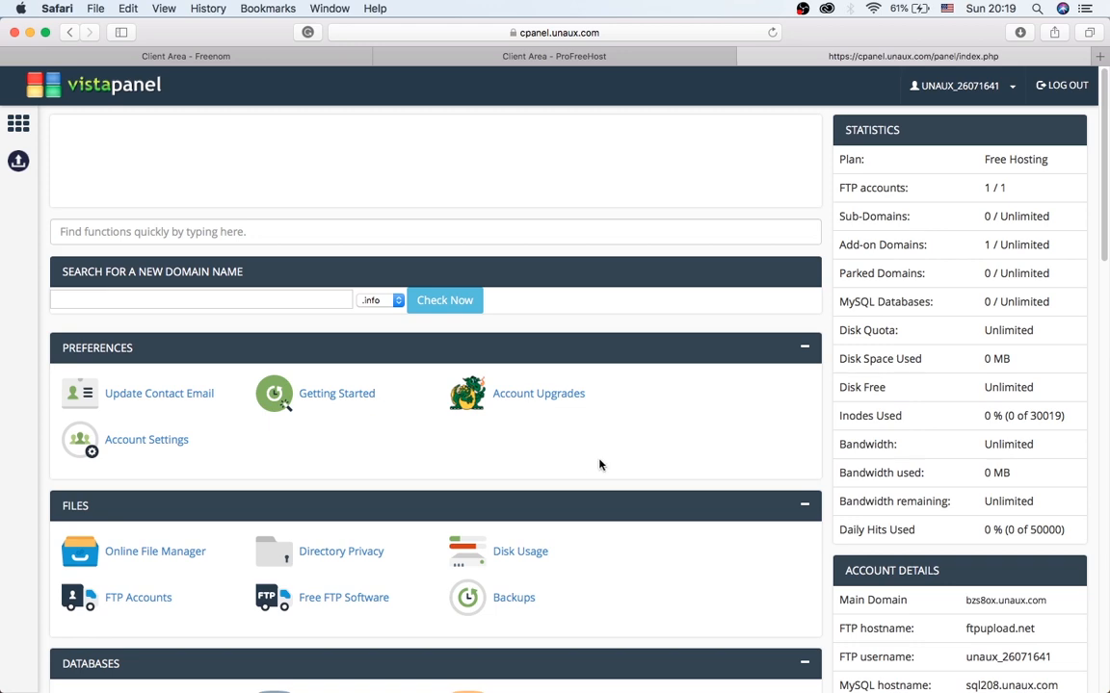
Launch Softaculous Apps Installer from VistaPanel's Software section.
scroll(675, 447, down, 2)
scroll(654, 442, down, 8)
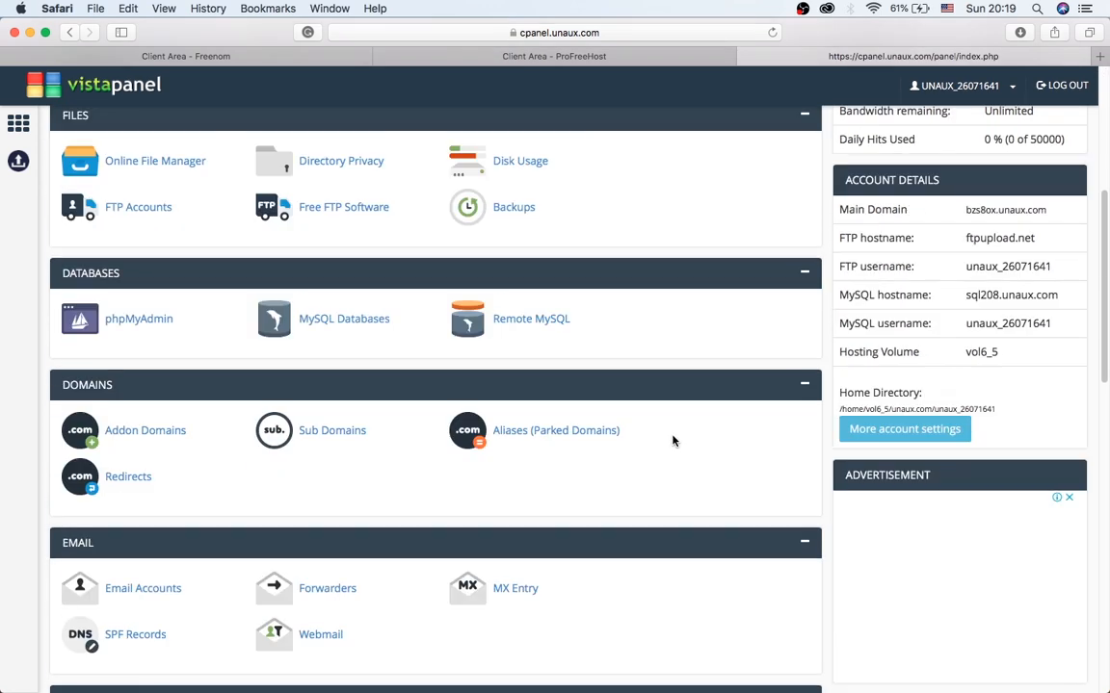
scroll(659, 429, up, 3)
scroll(660, 430, down, 5)
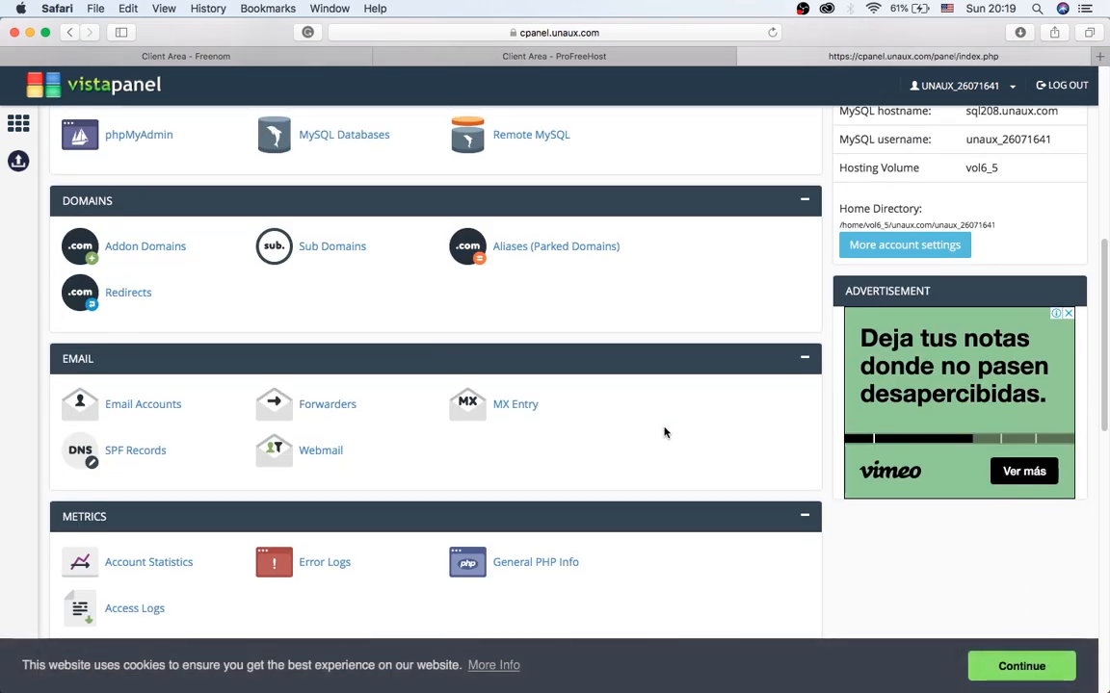
scroll(663, 431, down, 2)
scroll(665, 428, down, 5)
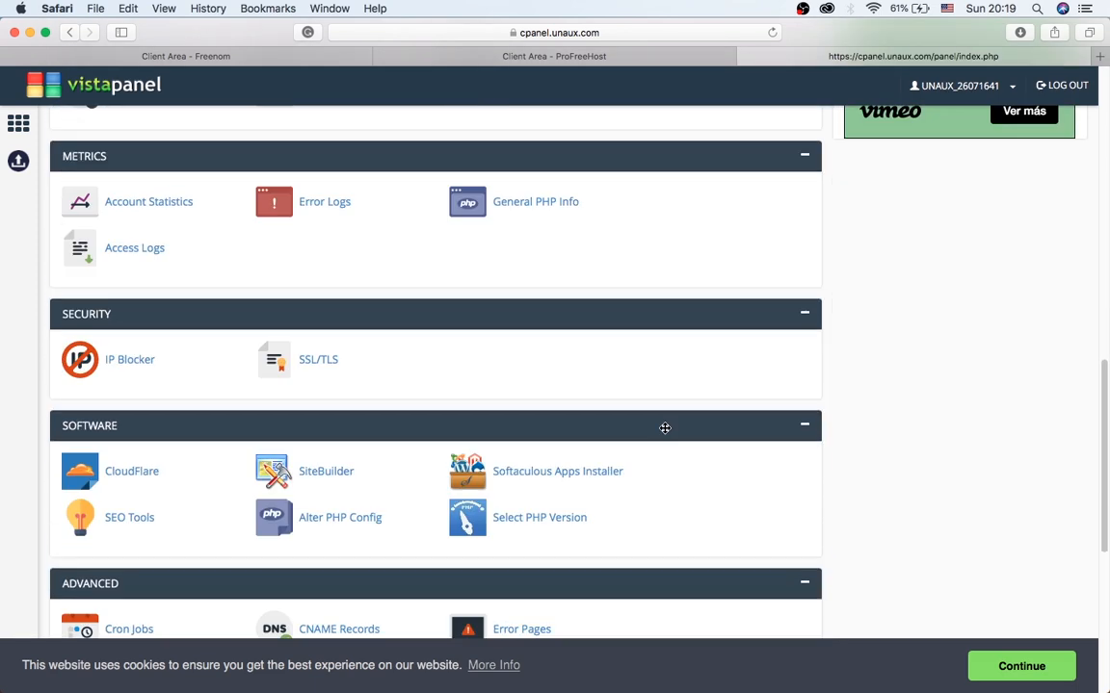
scroll(667, 424, up, 6)
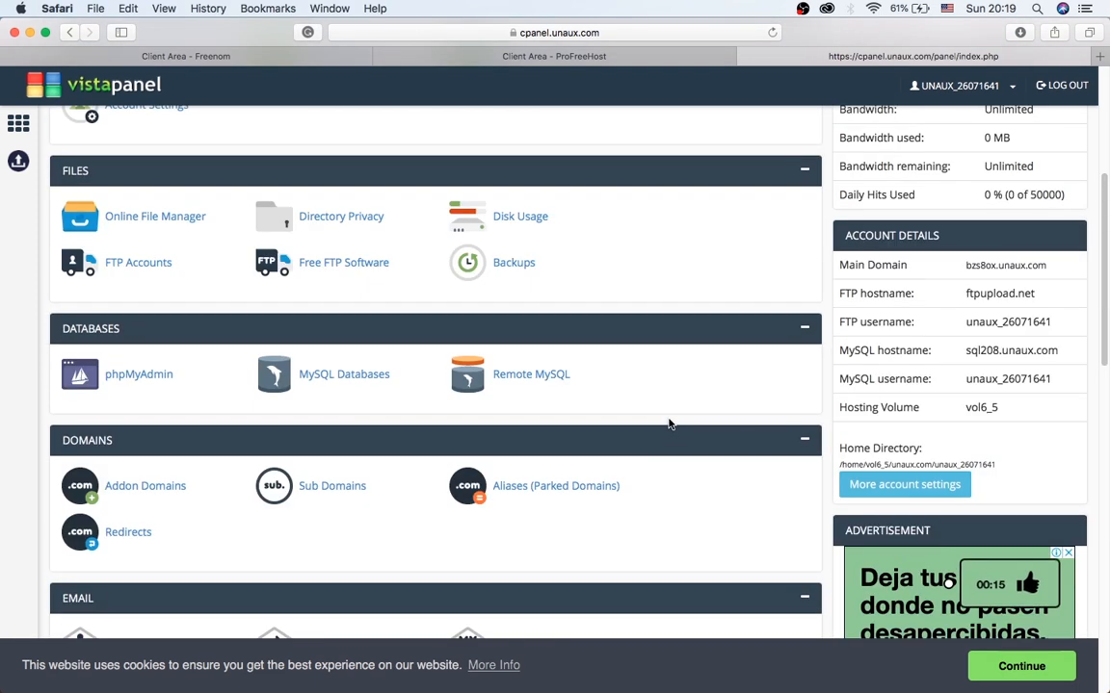
scroll(670, 423, up, 3)
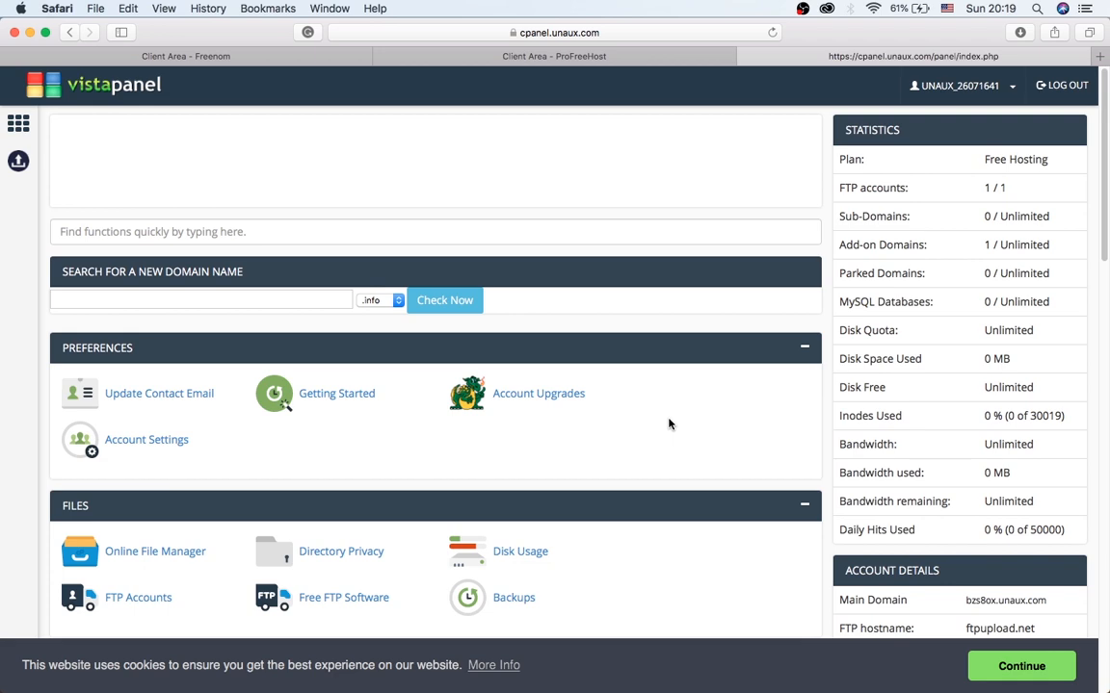
scroll(670, 423, down, 10)
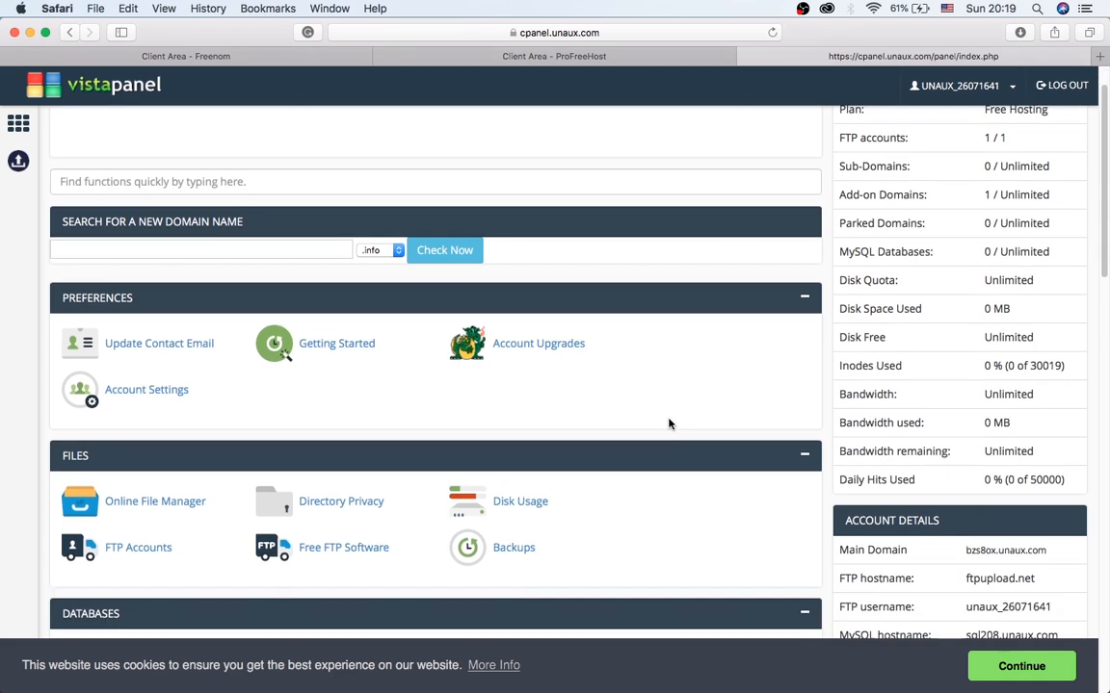
scroll(670, 424, down, 12)
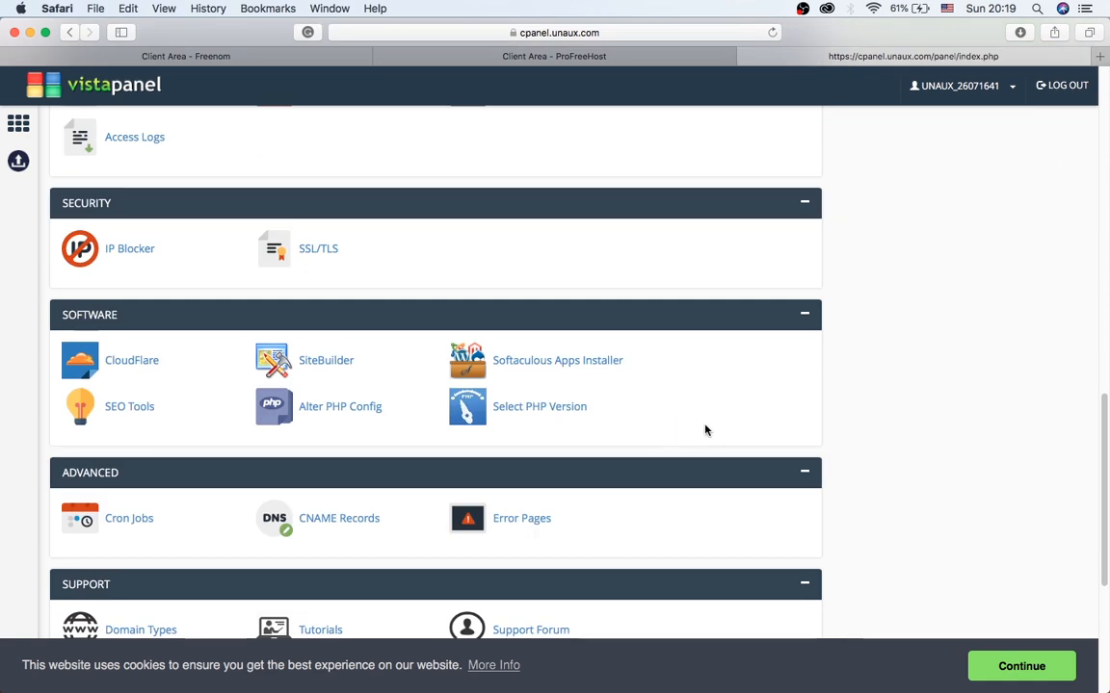
click(536, 362)
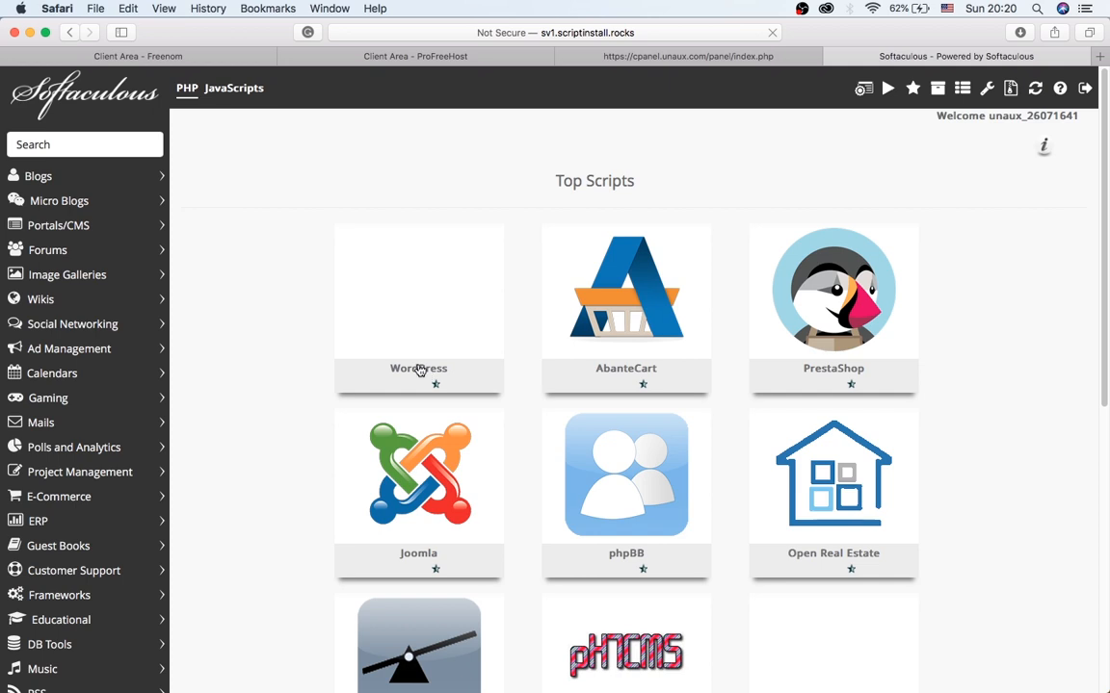
Start a WordPress install, name the site My store and clear the 'My WordPress Blog' description.
mouse_move(360, 263)
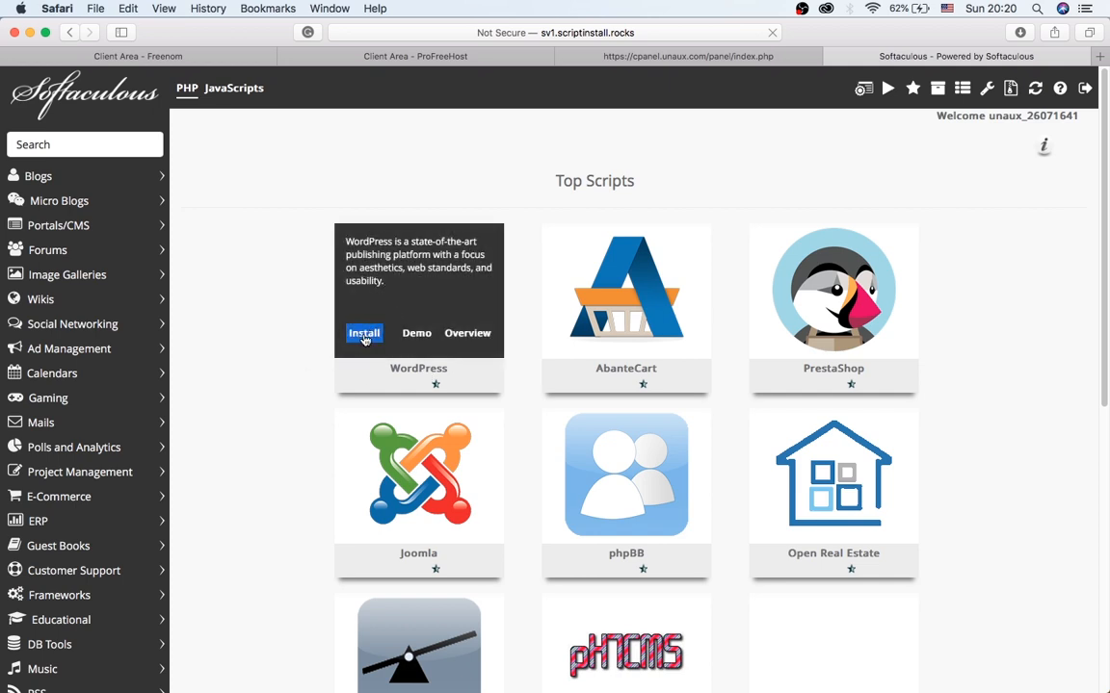
click(364, 334)
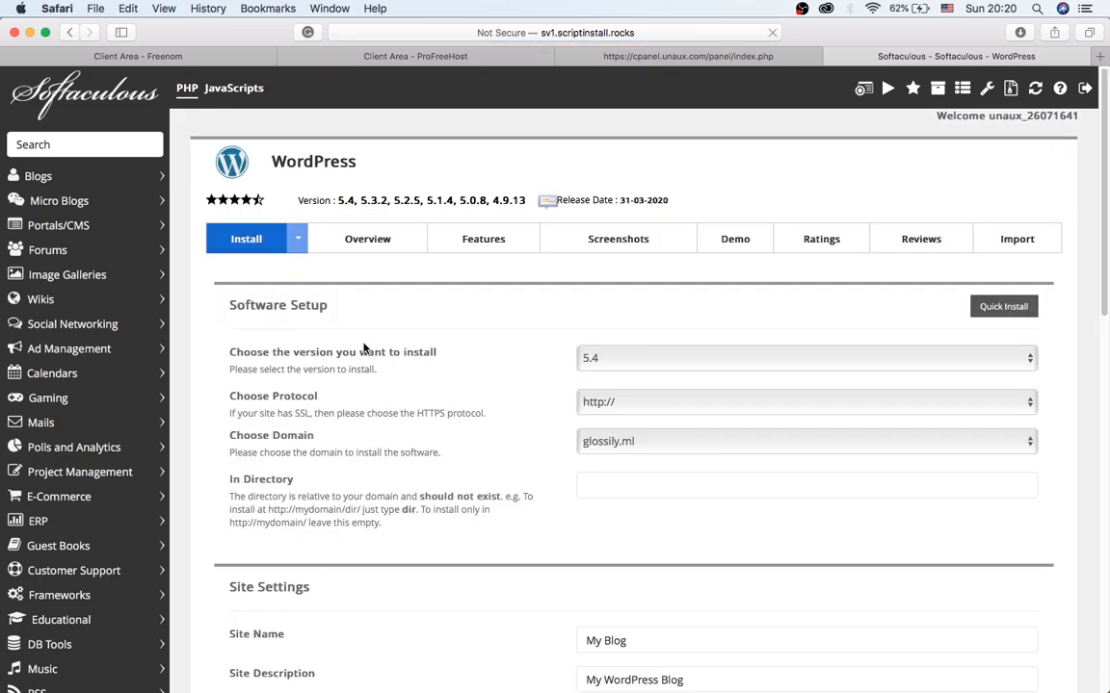
scroll(364, 348, down, 4)
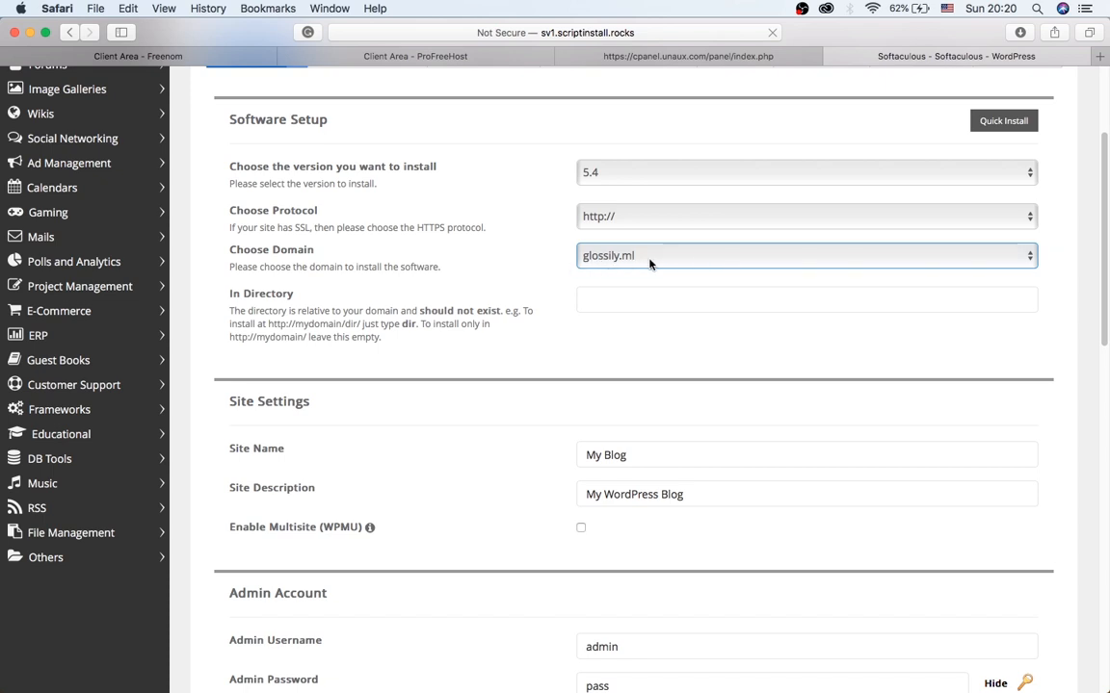
scroll(616, 289, down, 5)
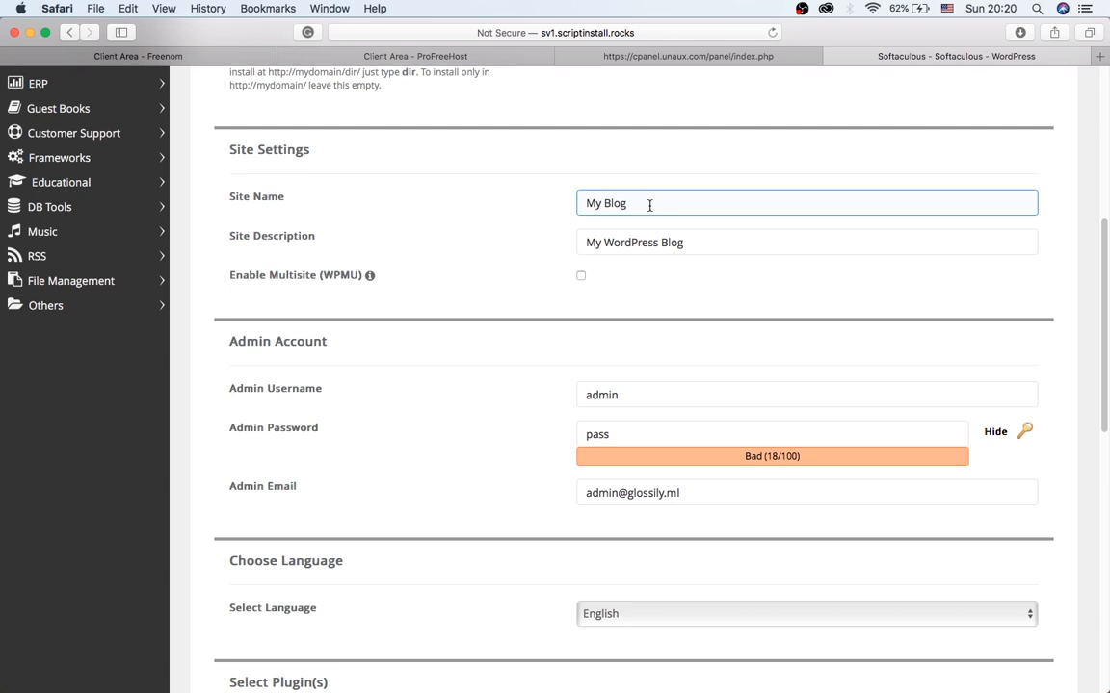
drag(721, 208, 540, 211)
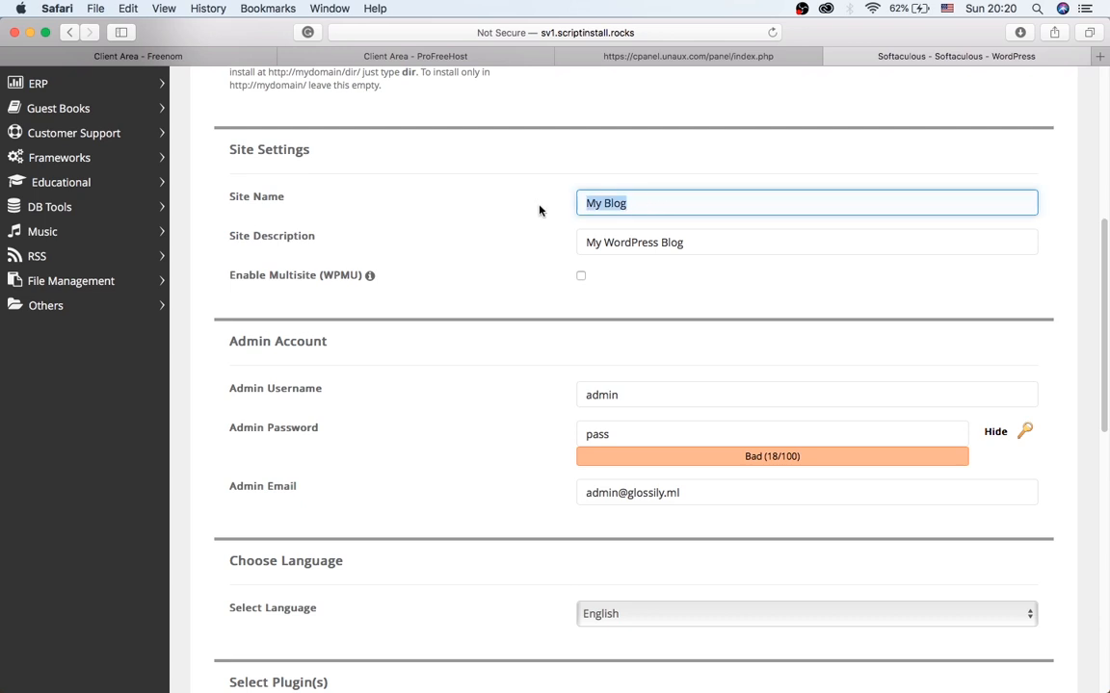
text(M)
drag(711, 242, 581, 244)
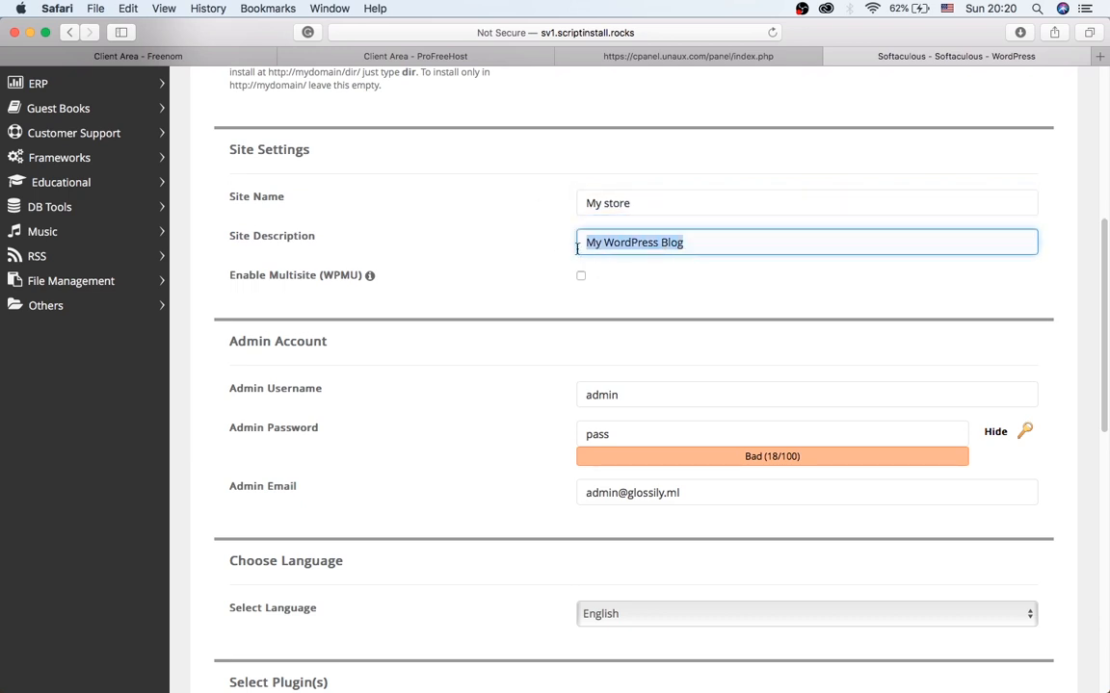
click(713, 244)
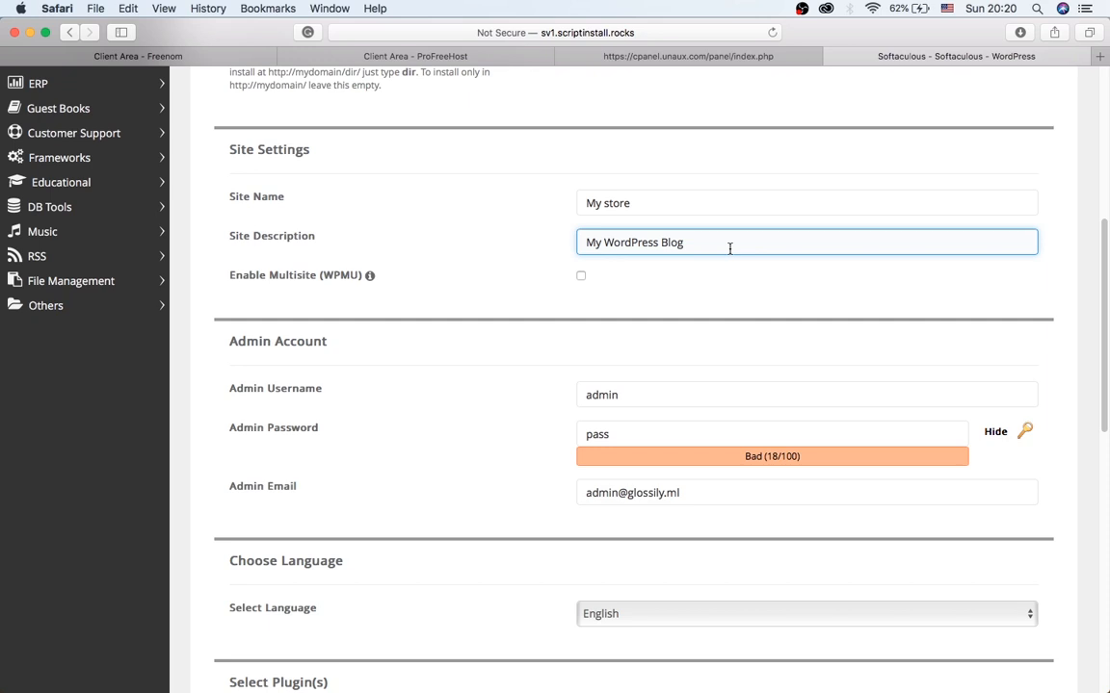
drag(727, 249, 571, 242)
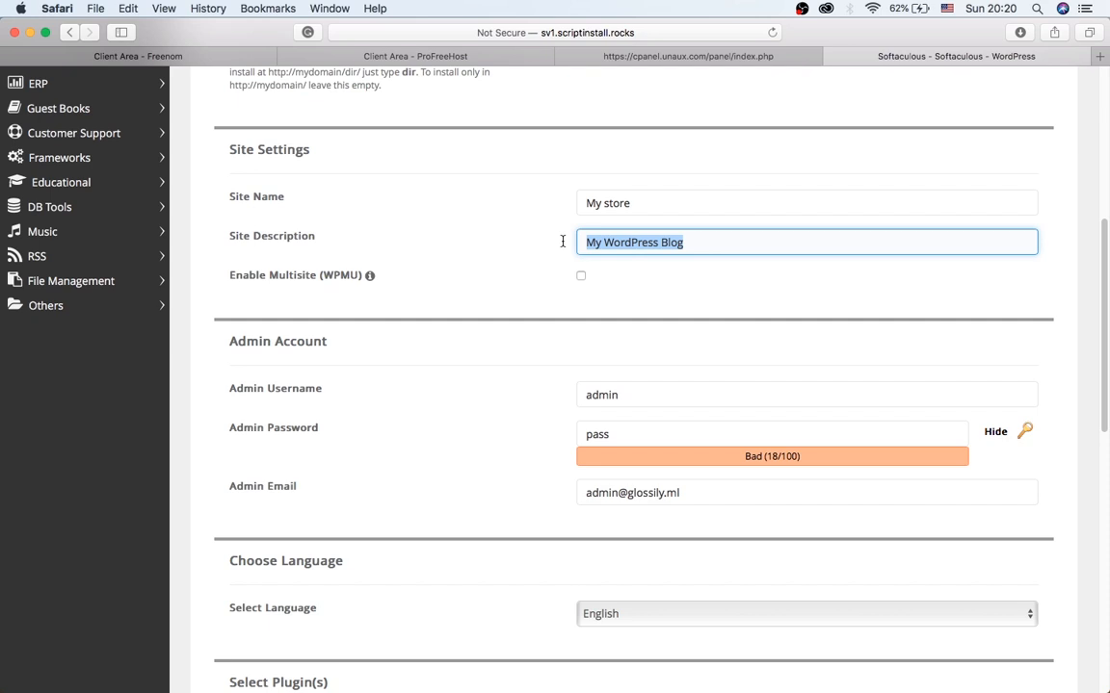
key(BackSpace)
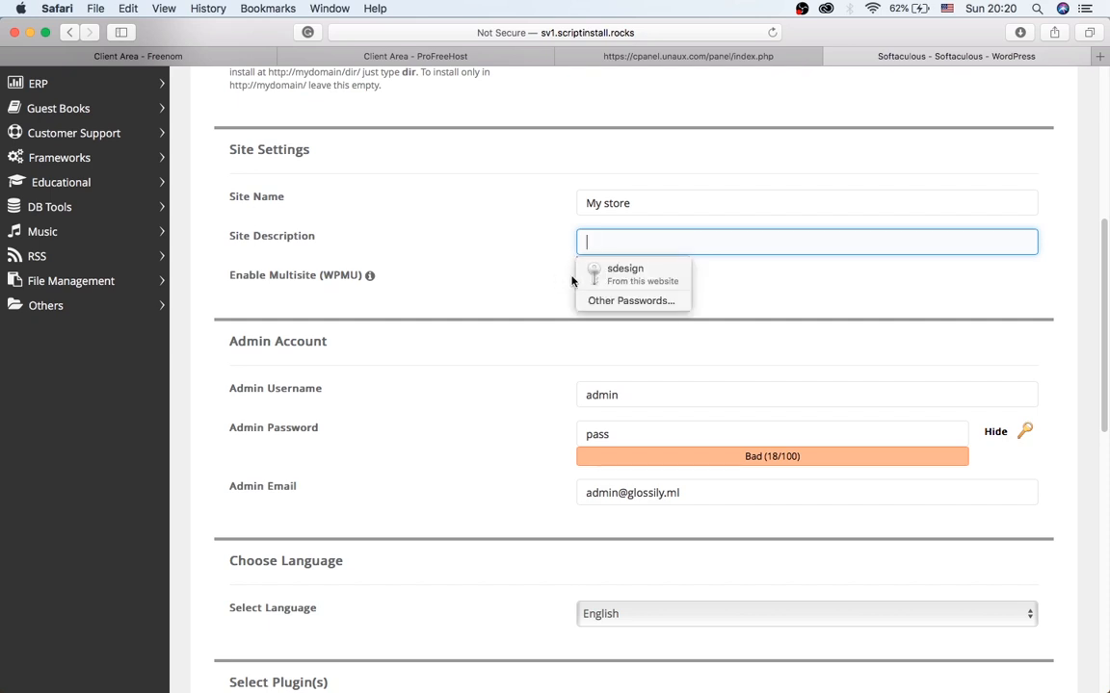
Keep the admin username and replace the default admin password with a stronger one.
scroll(503, 329, down, 2)
scroll(502, 329, down, 1)
click(655, 291)
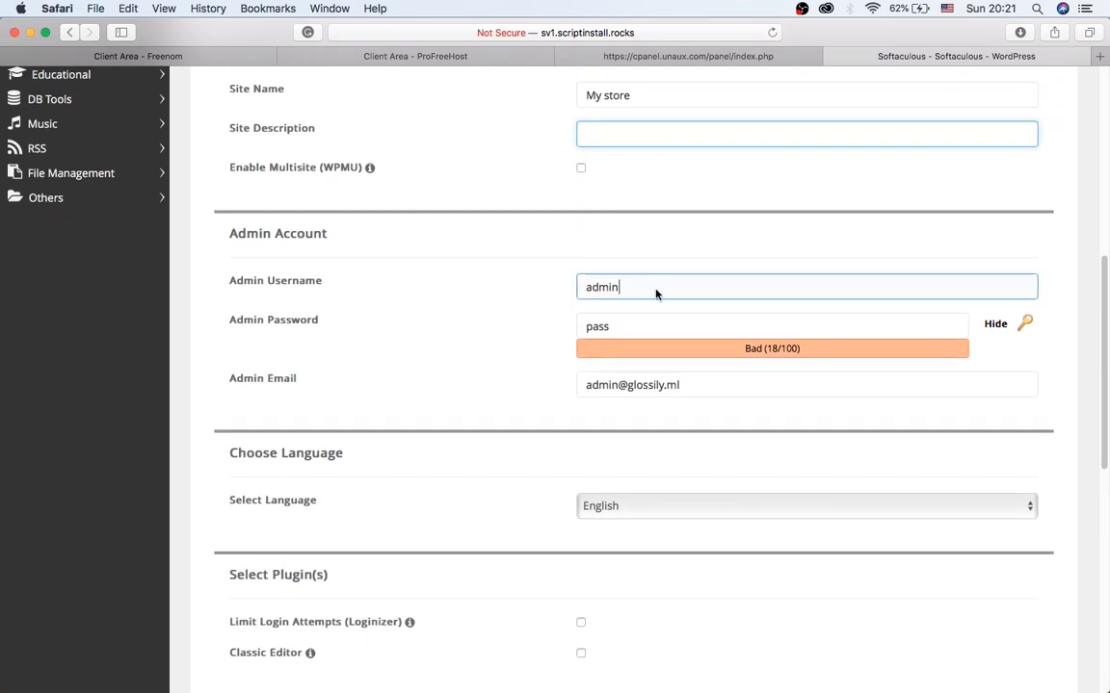
double_click(656, 289)
click(701, 284)
click(645, 323)
double_click(652, 324)
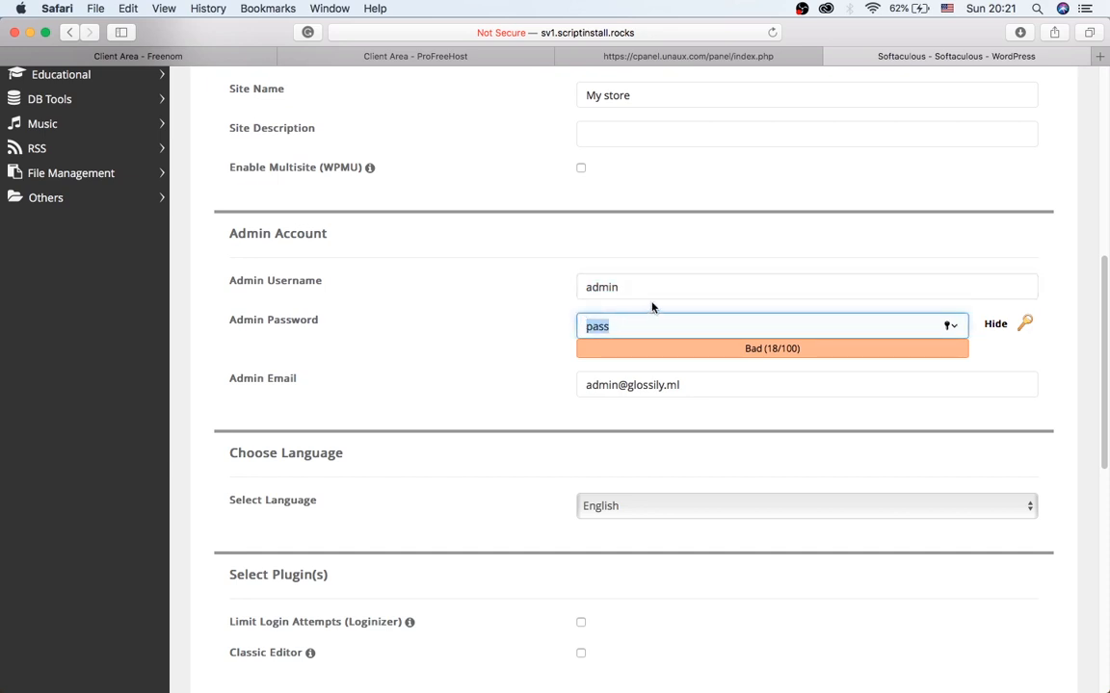
text(****)
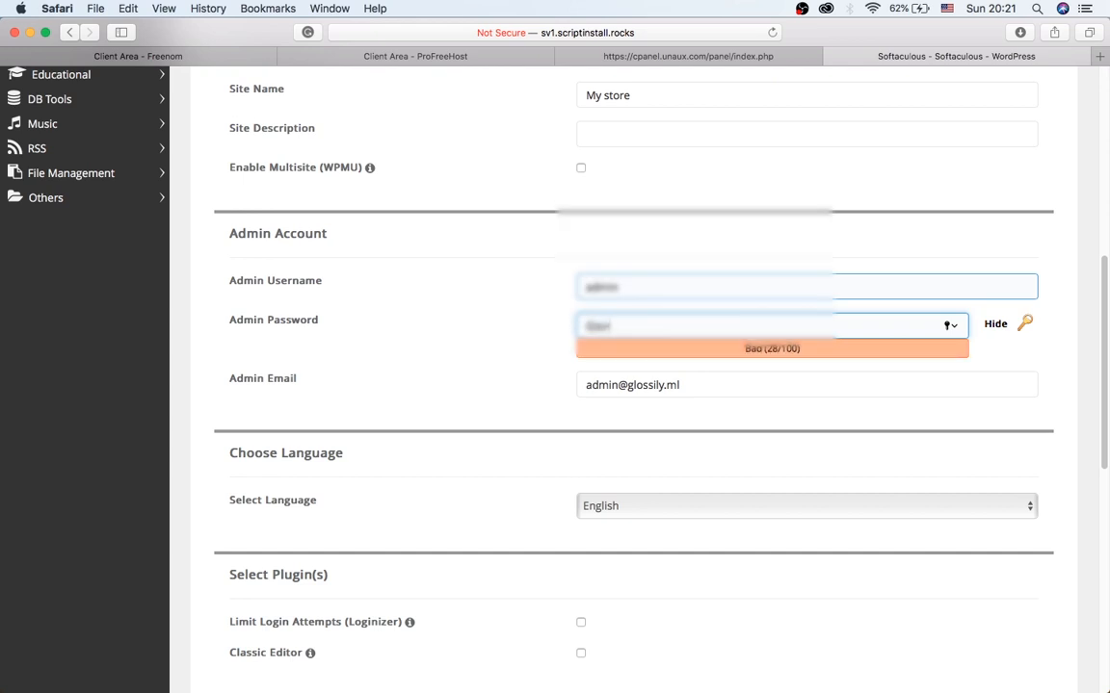
key(BackSpace)
text(*********)
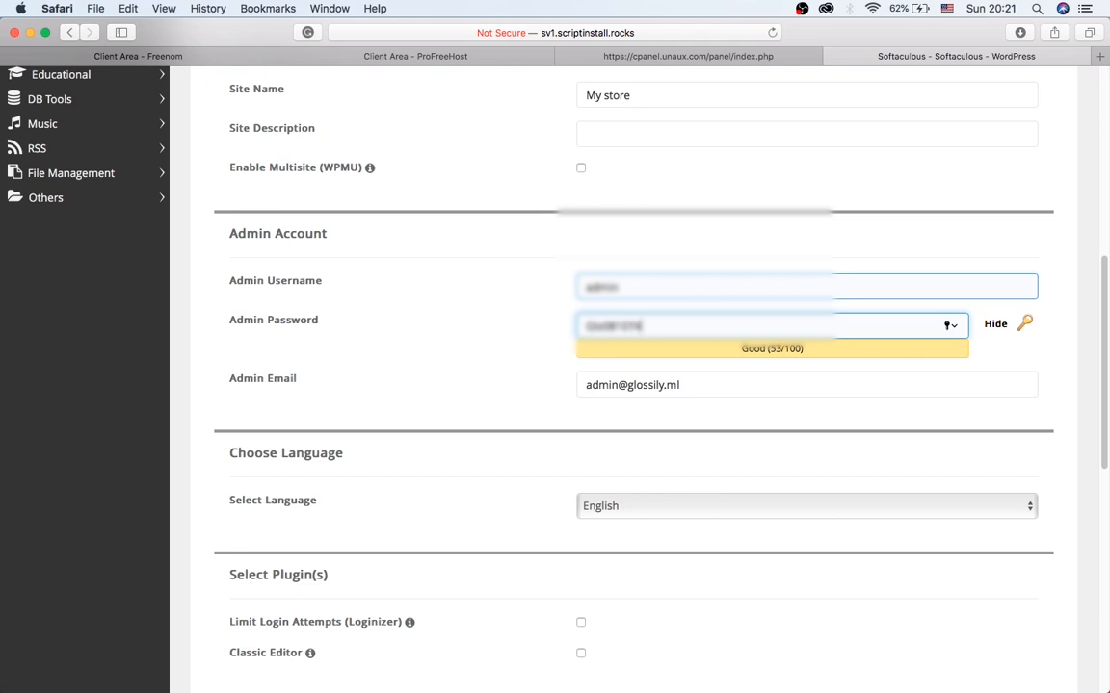
click(671, 385)
scroll(665, 394, down, 2)
scroll(663, 394, down, 5)
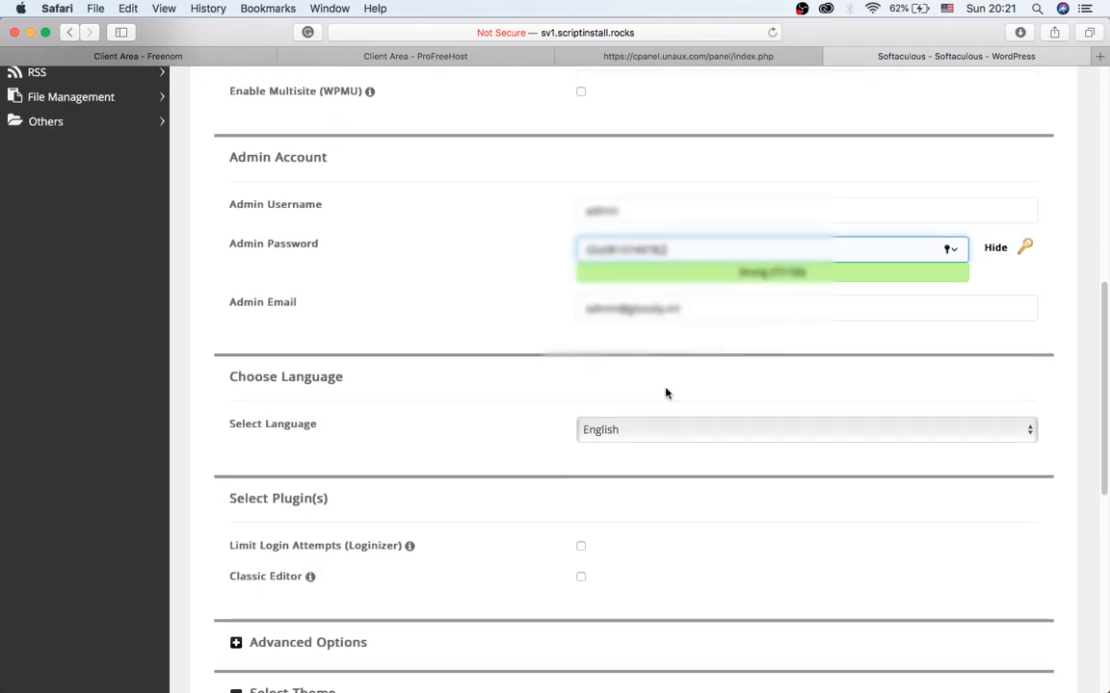
scroll(664, 393, down, 6)
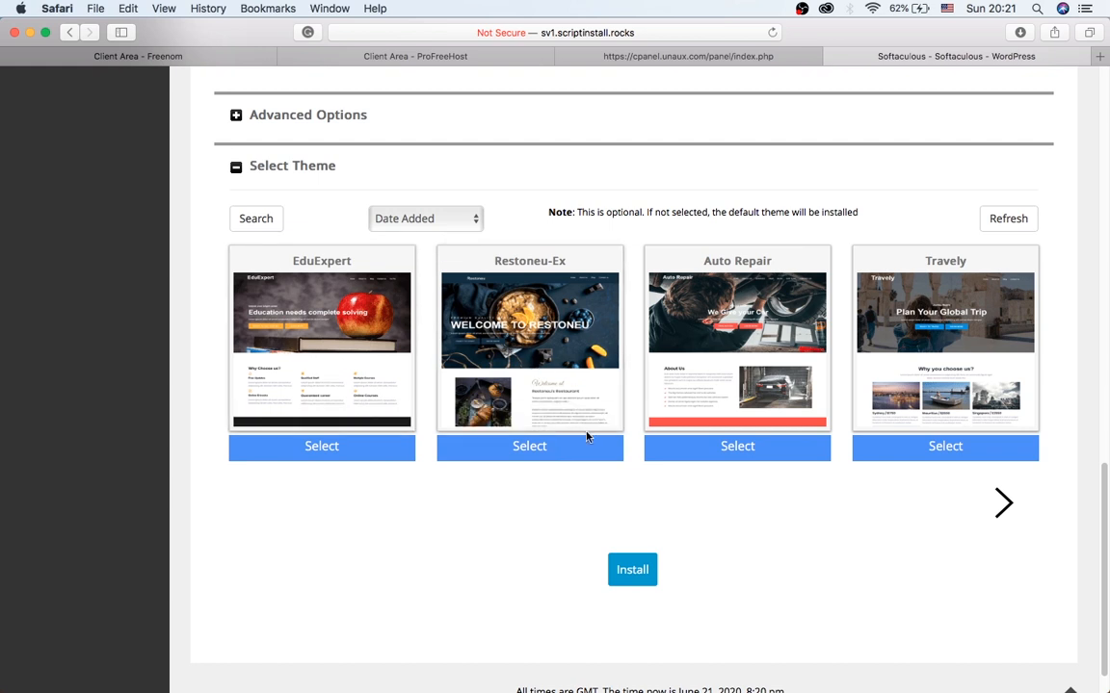
scroll(462, 467, down, 1)
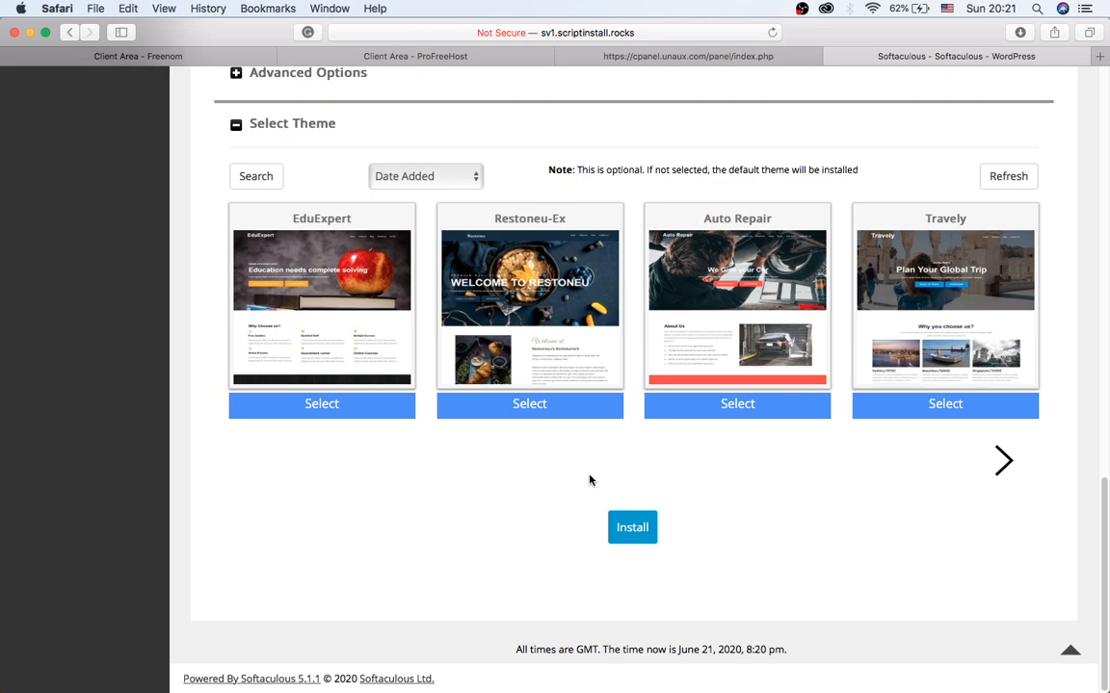
scroll(580, 478, up, 1)
Submit the install, then fill the required Site Description with 'ebook for sale'.
click(630, 550)
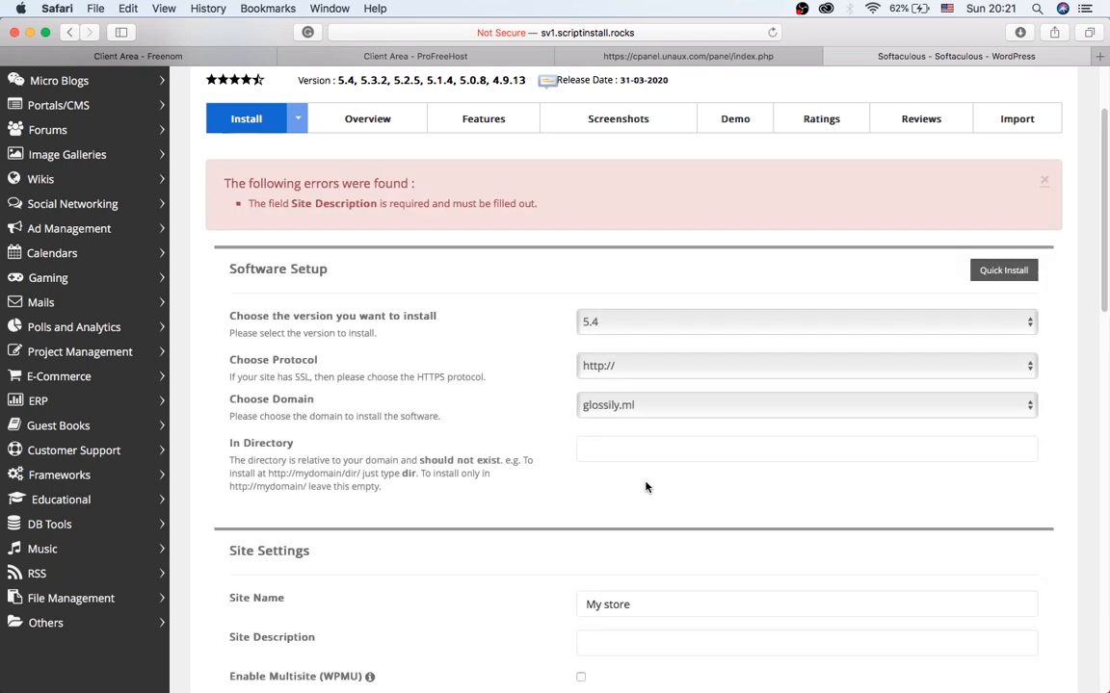
scroll(645, 487, down, 5)
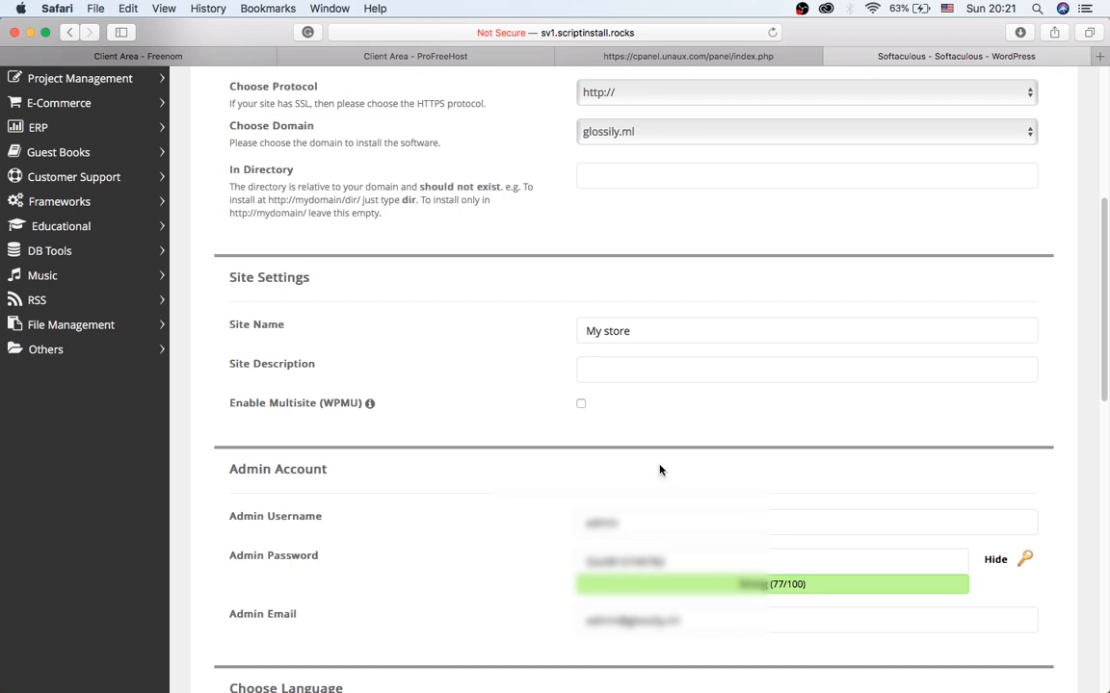
click(609, 370)
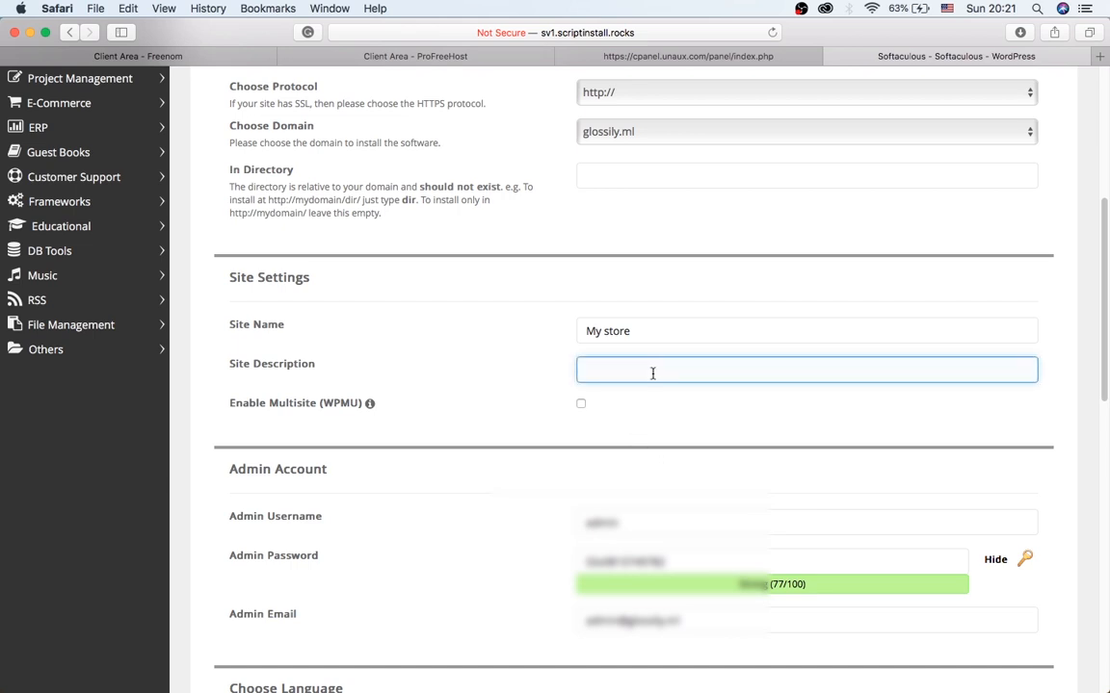
scroll(509, 361, up, 4)
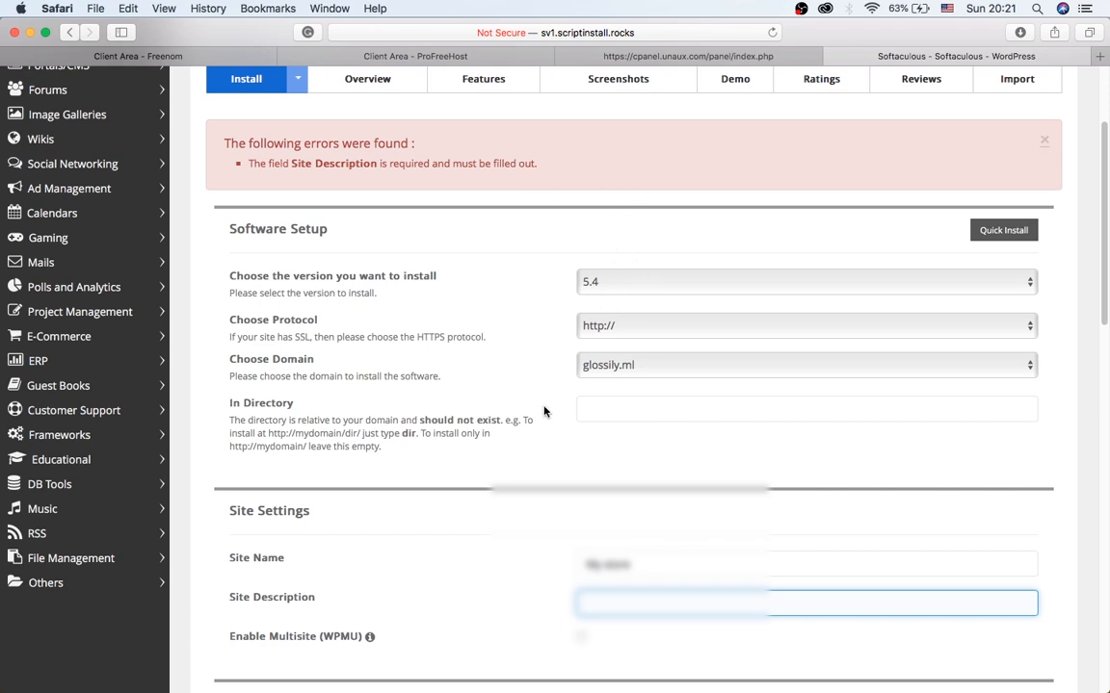
scroll(544, 411, down, 3)
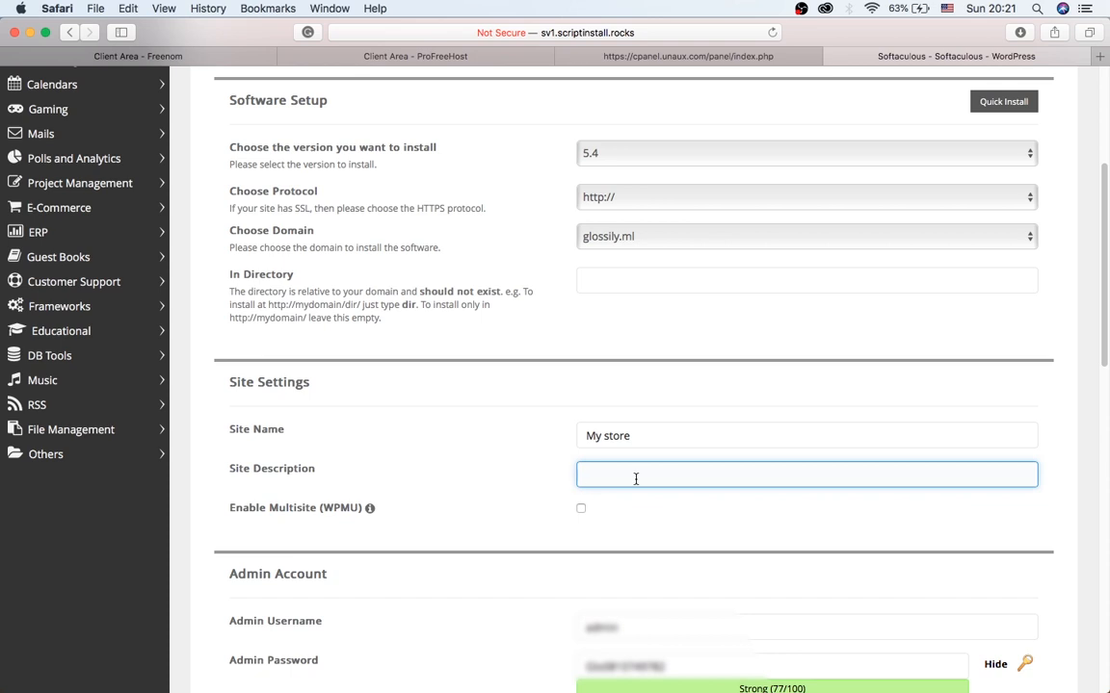
text(ebook)
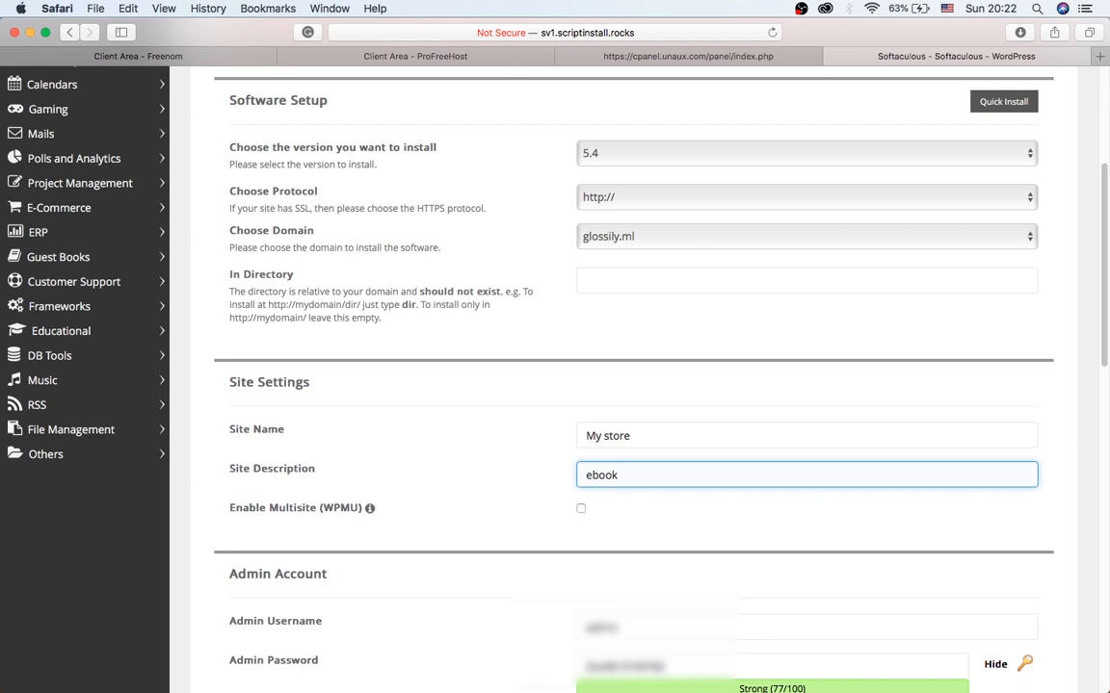
text( for sale)
scroll(488, 446, down, 8)
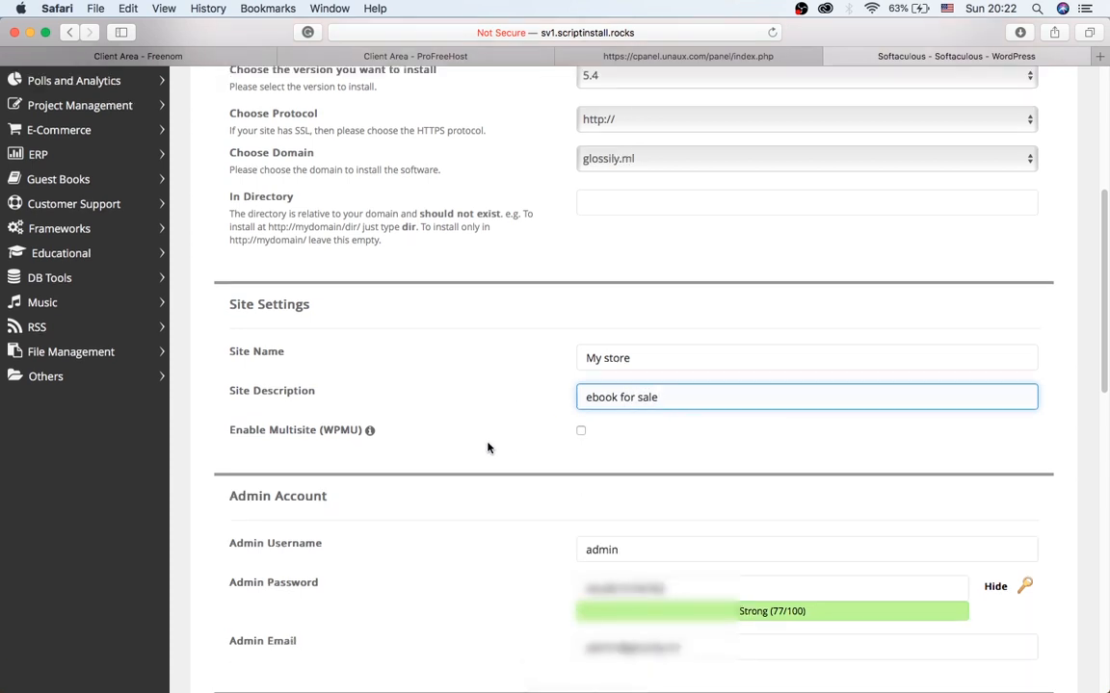
scroll(487, 446, down, 3)
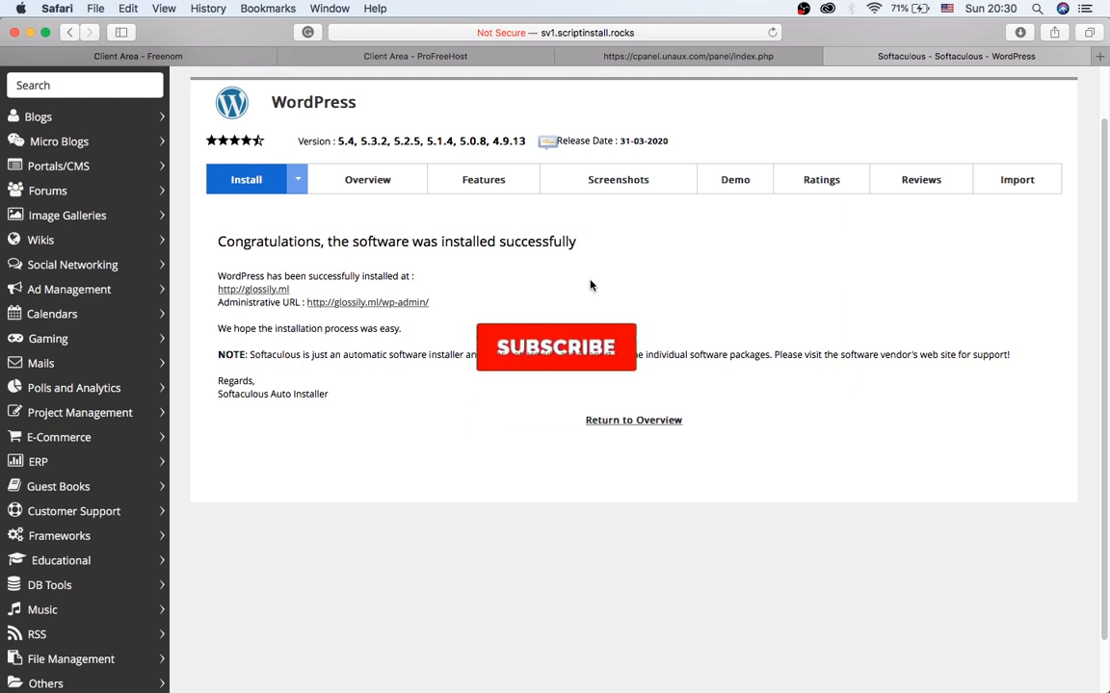
click(255, 291)
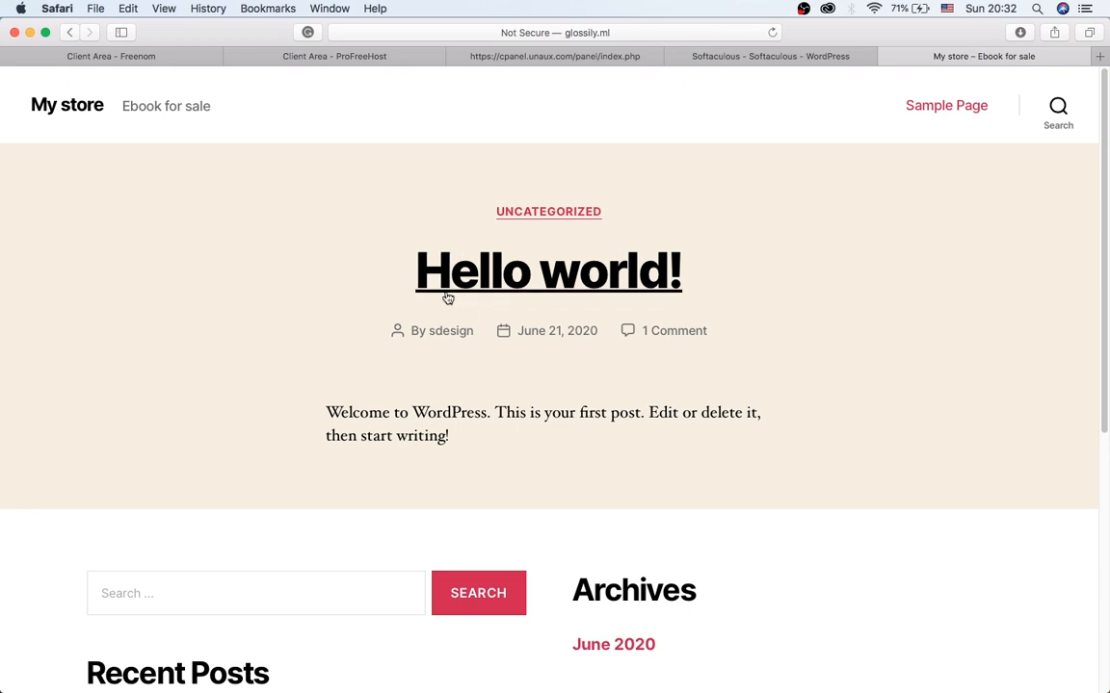
Browse the My store front page and follow the Log in link under Meta.
scroll(782, 292, down, 5)
scroll(782, 292, up, 5)
scroll(782, 293, down, 2)
scroll(782, 294, down, 2)
scroll(782, 294, up, 4)
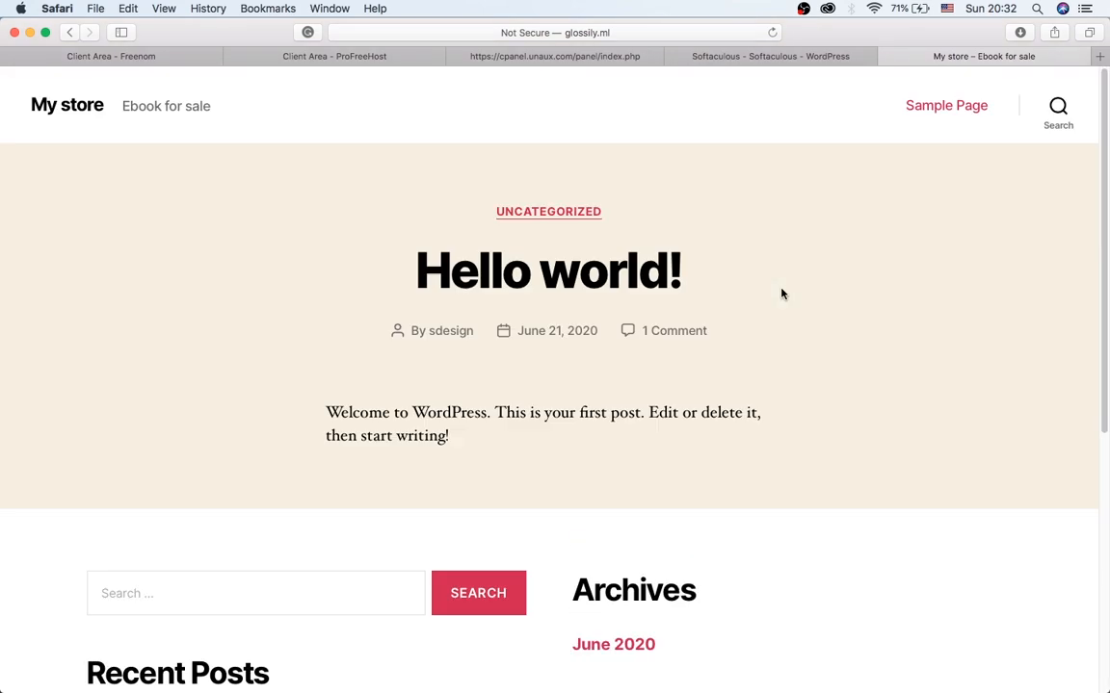
scroll(798, 298, down, 5)
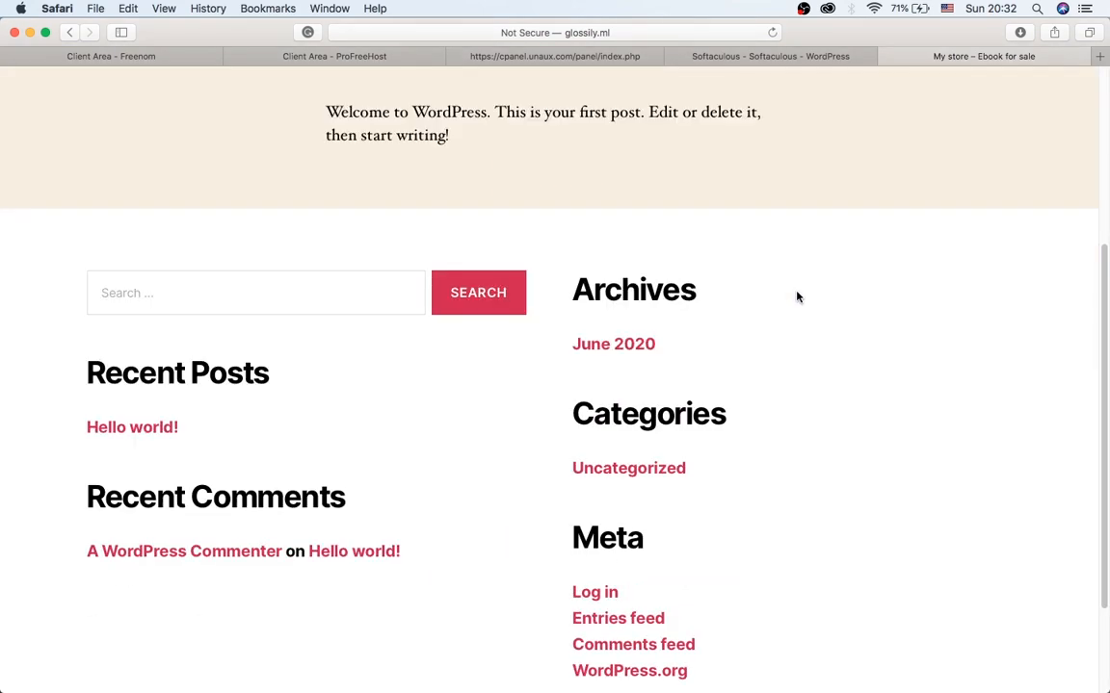
scroll(796, 295, up, 5)
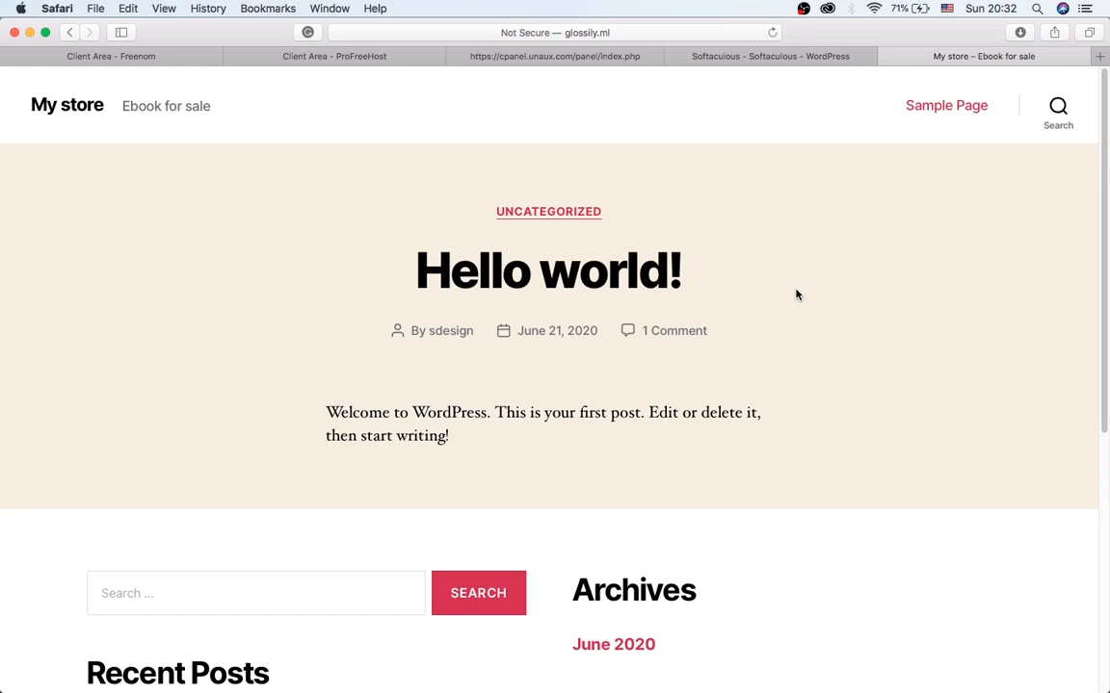
scroll(798, 294, down, 2)
scroll(800, 294, down, 3)
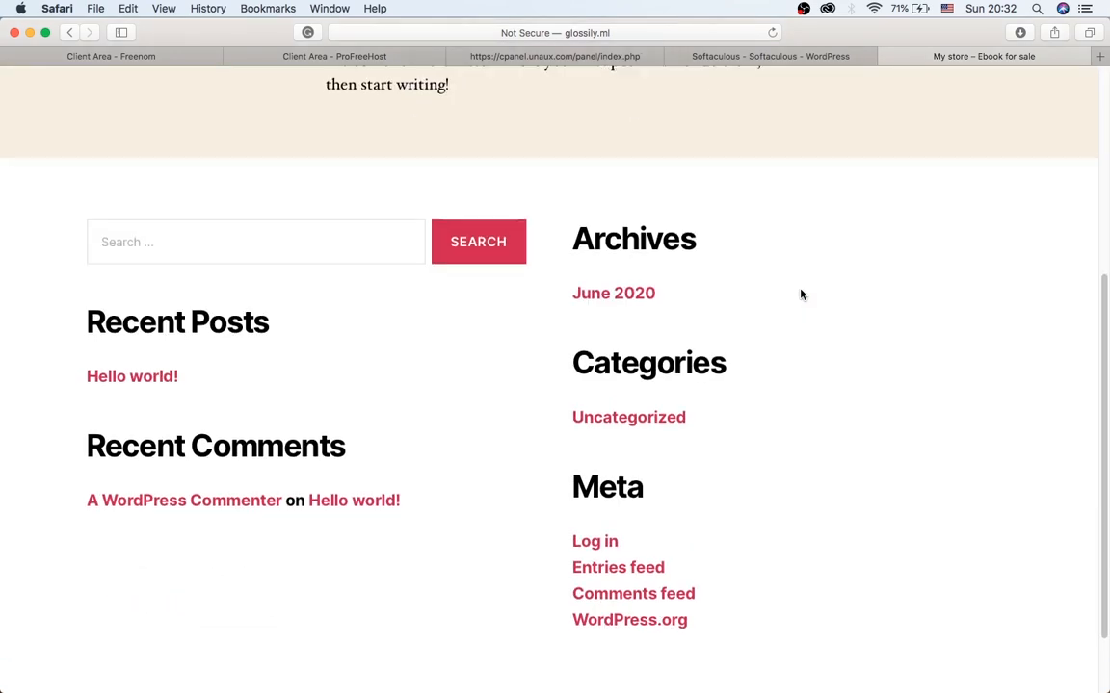
scroll(800, 295, up, 3)
scroll(800, 295, up, 2)
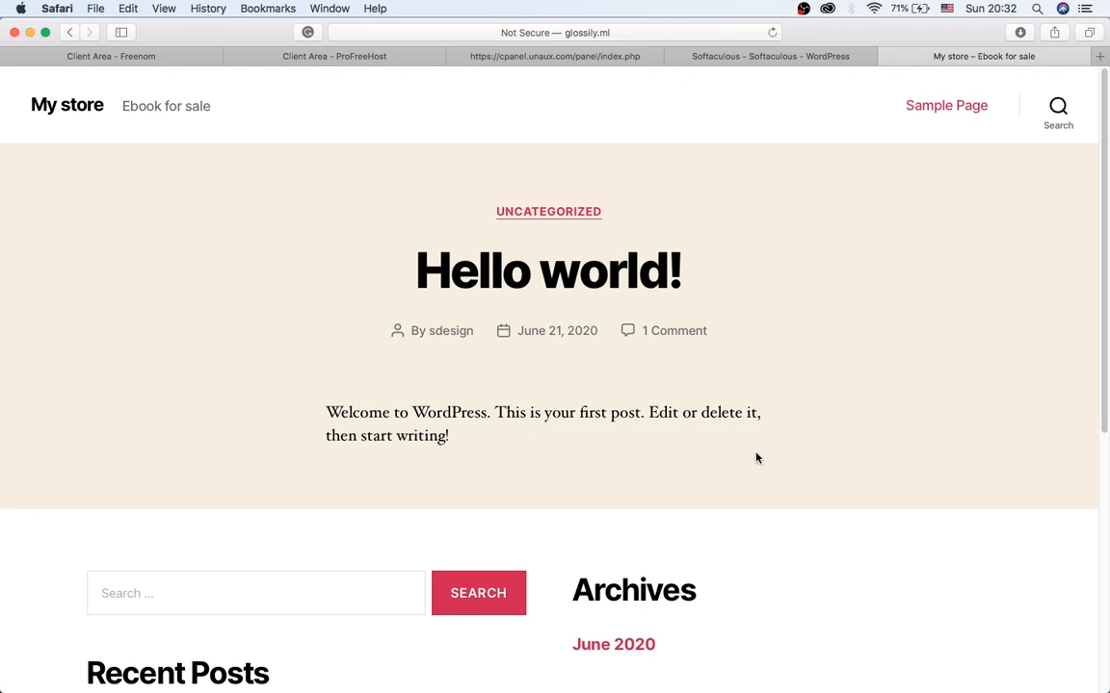
scroll(756, 458, down, 3)
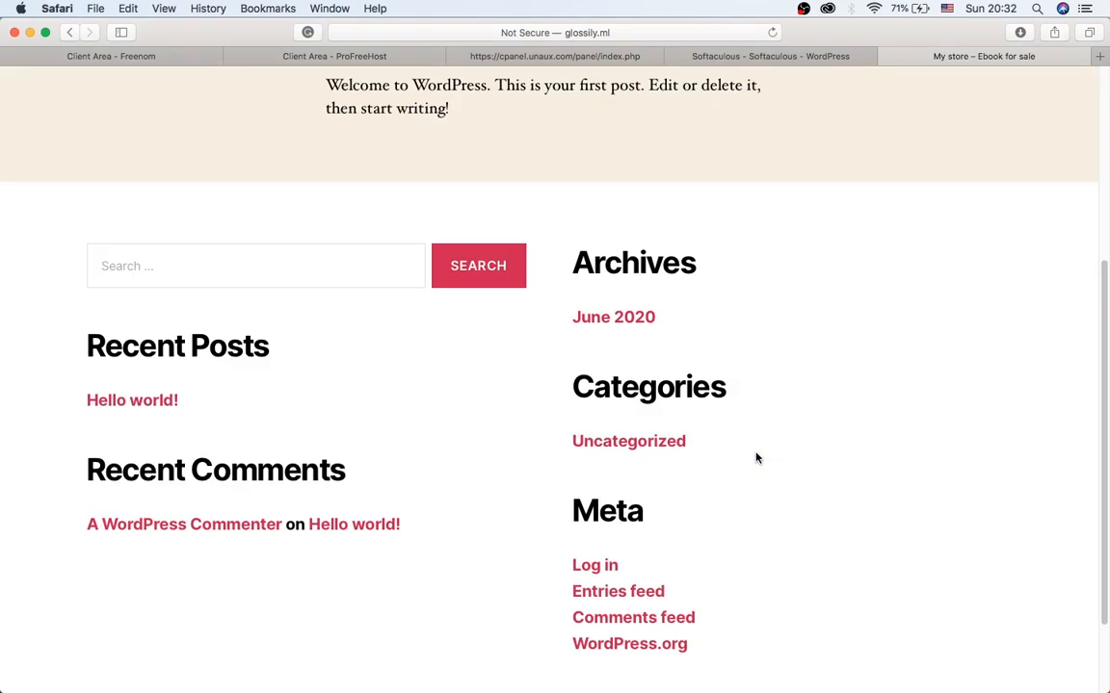
click(613, 569)
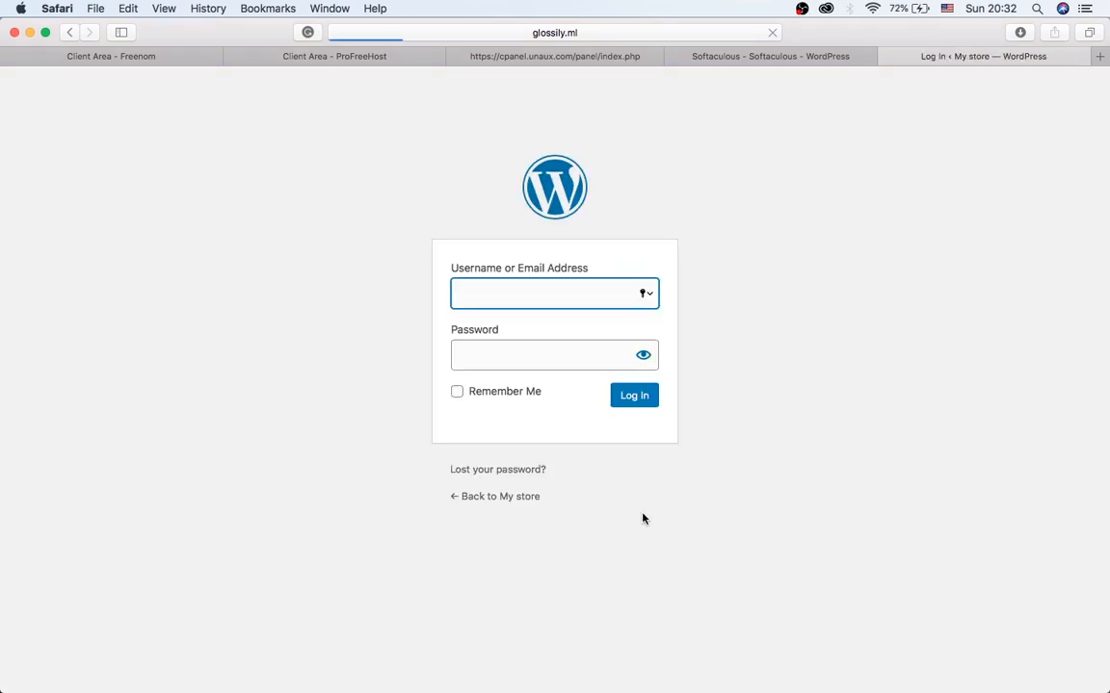
Log in with the admin username and password, declining Safari's offer to save the password.
click(564, 354)
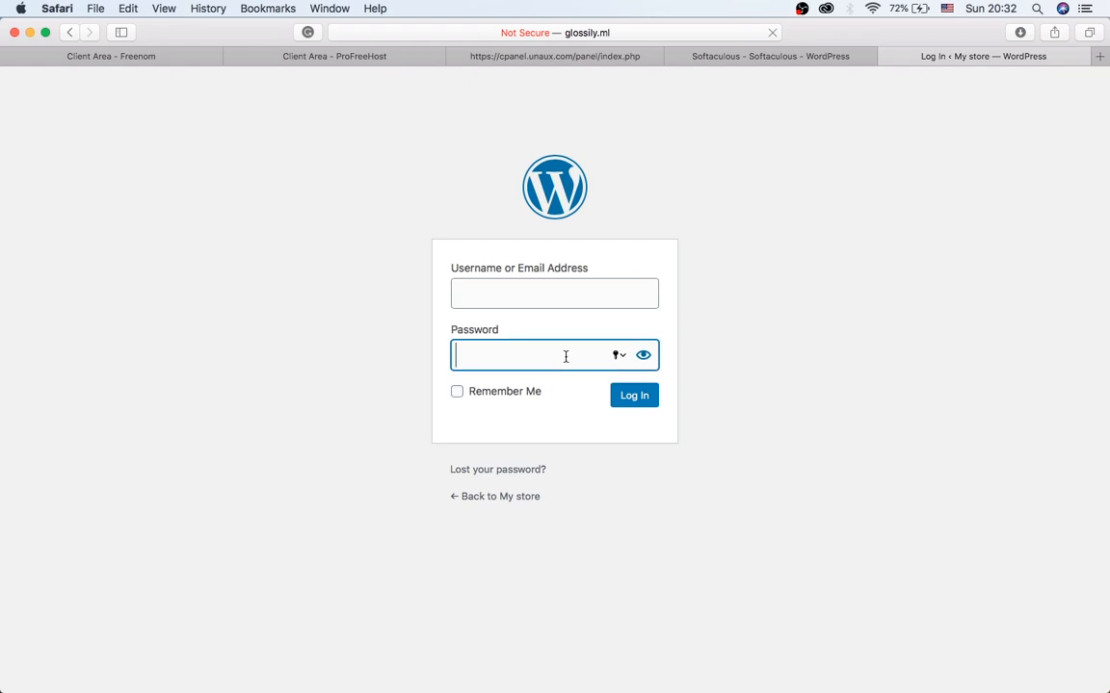
click(565, 296)
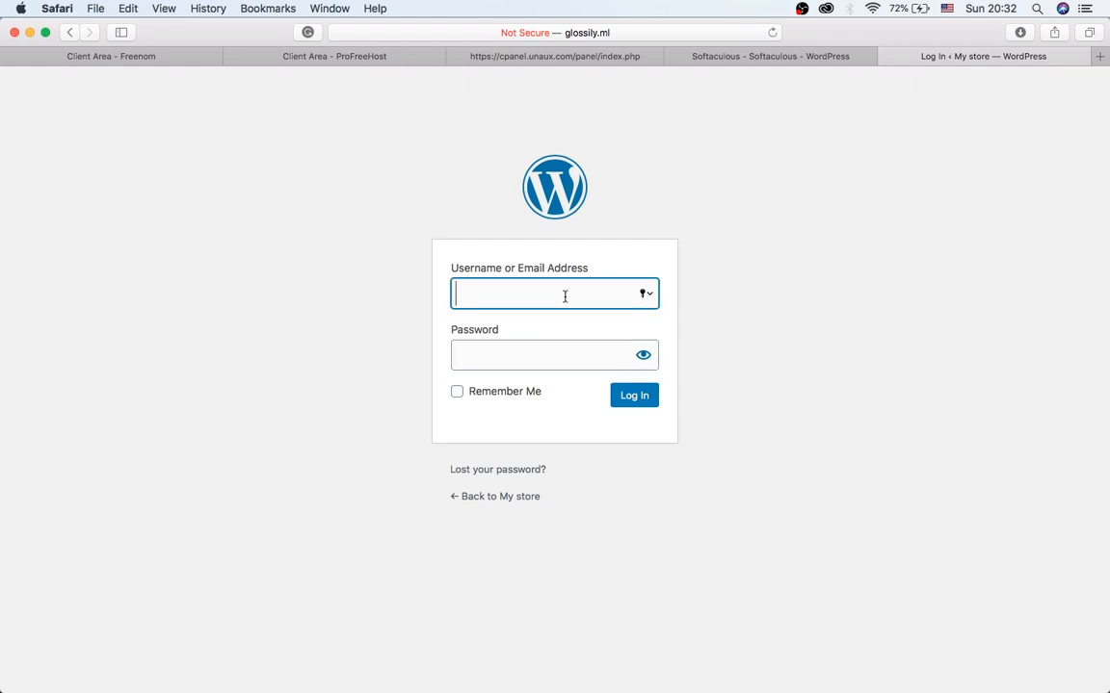
text(adas)
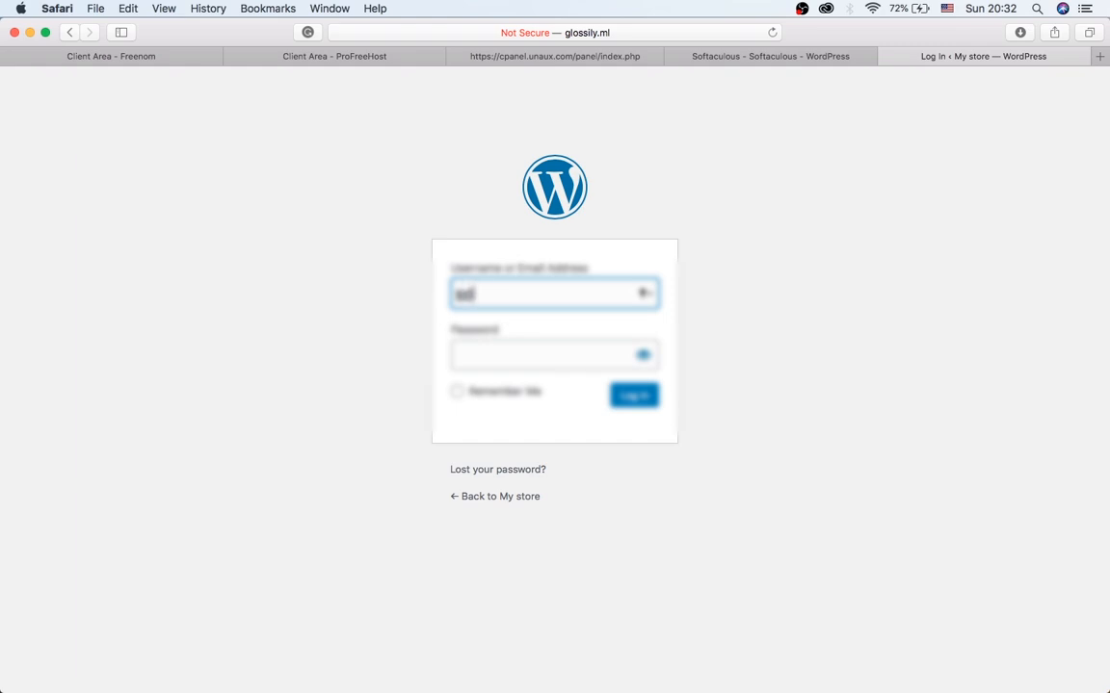
text(ign)
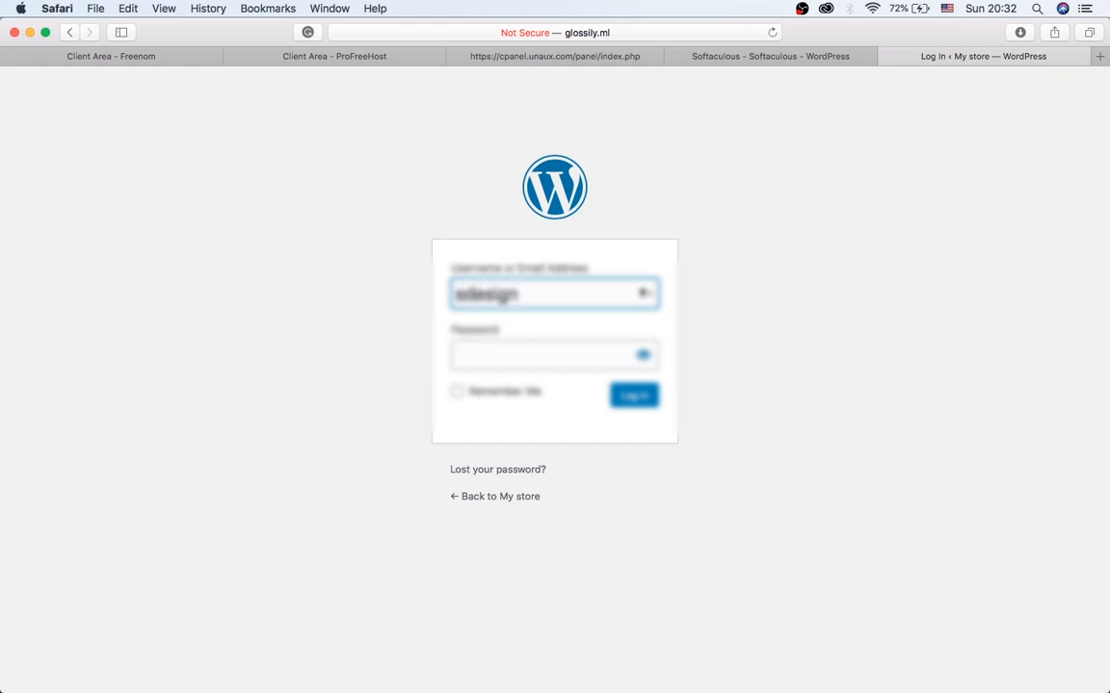
key(Tab)
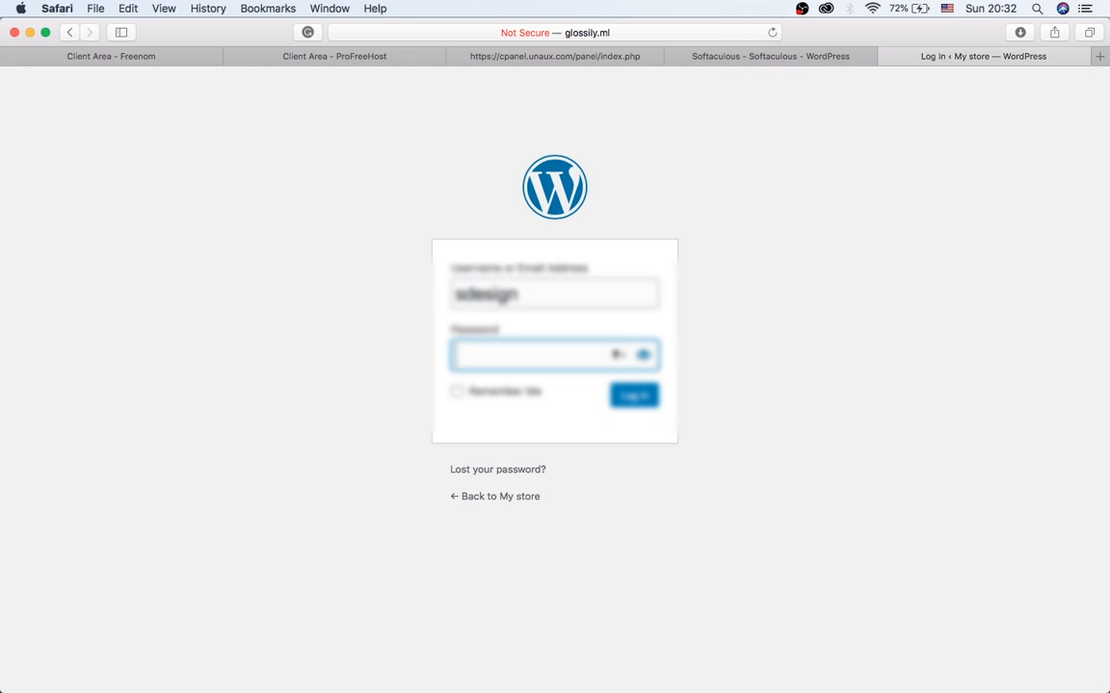
text(a••)
key(BackSpace)
key(BackSpace)
key(BackSpace)
text(************)
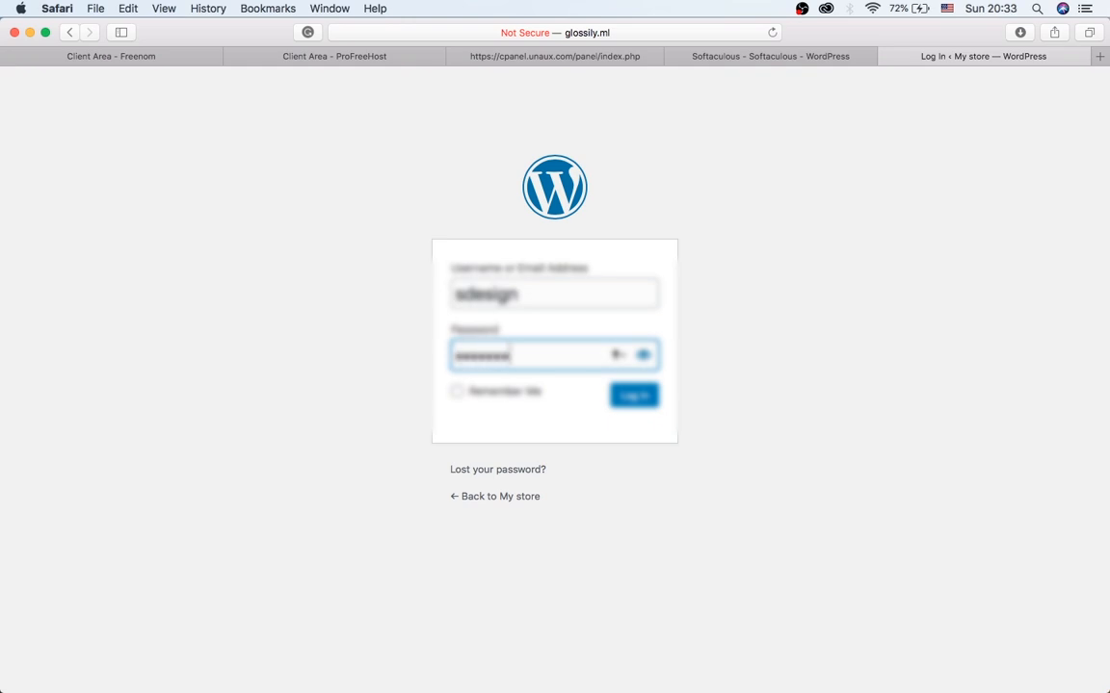
text(***)
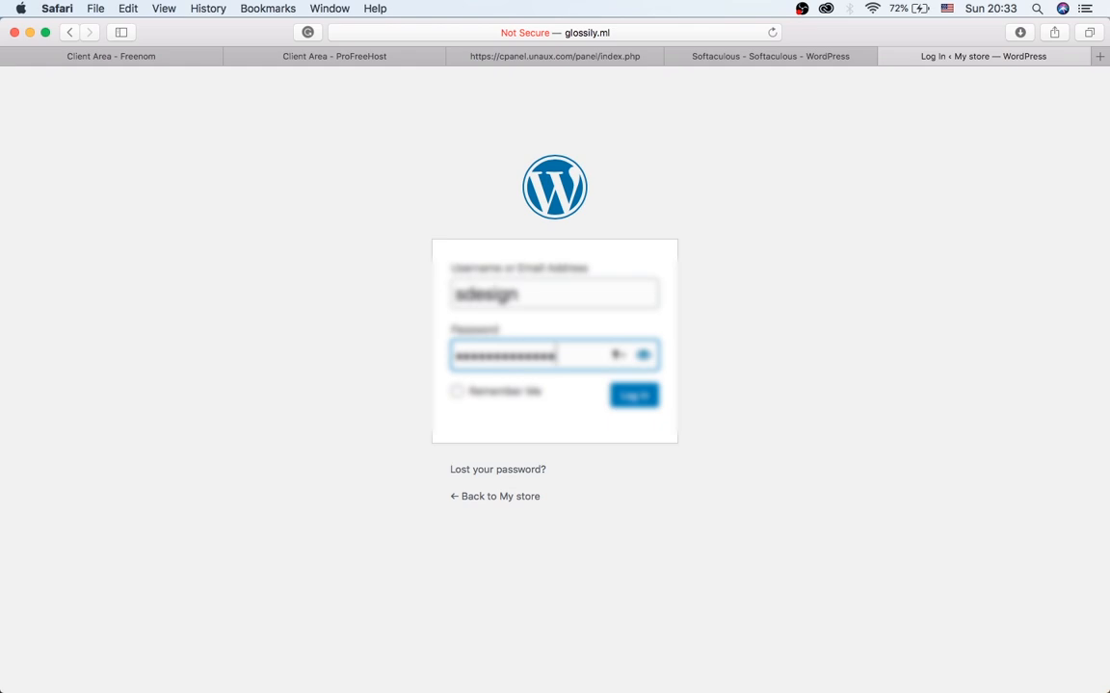
key(Return)
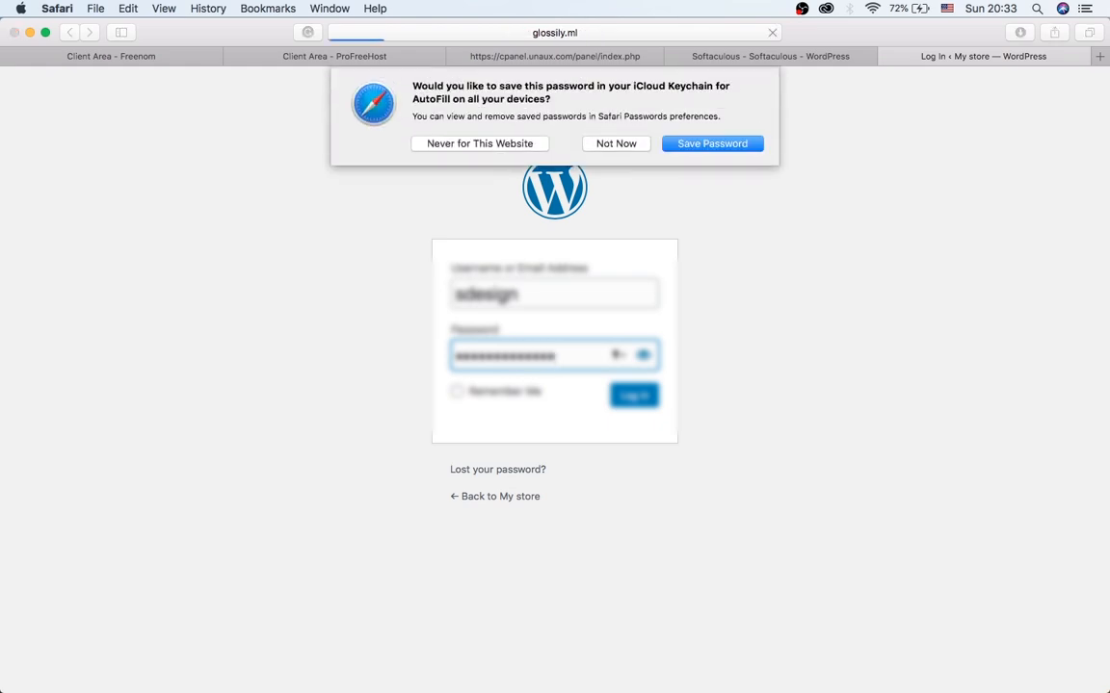
click(617, 143)
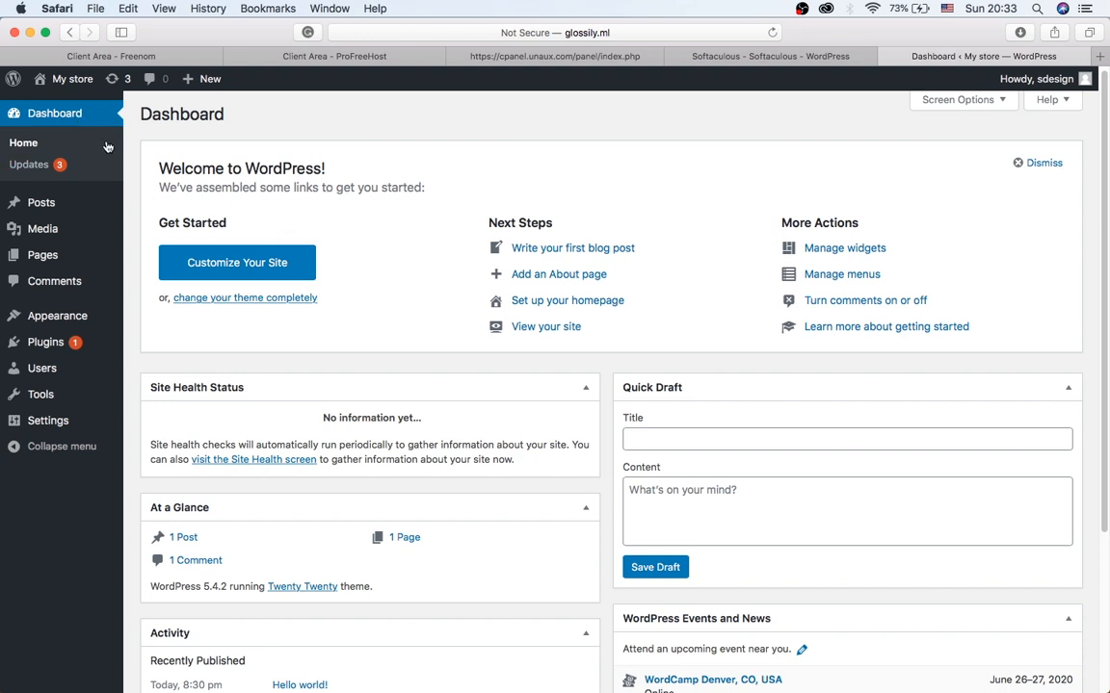
scroll(374, 227, down, 3)
scroll(373, 227, down, 2)
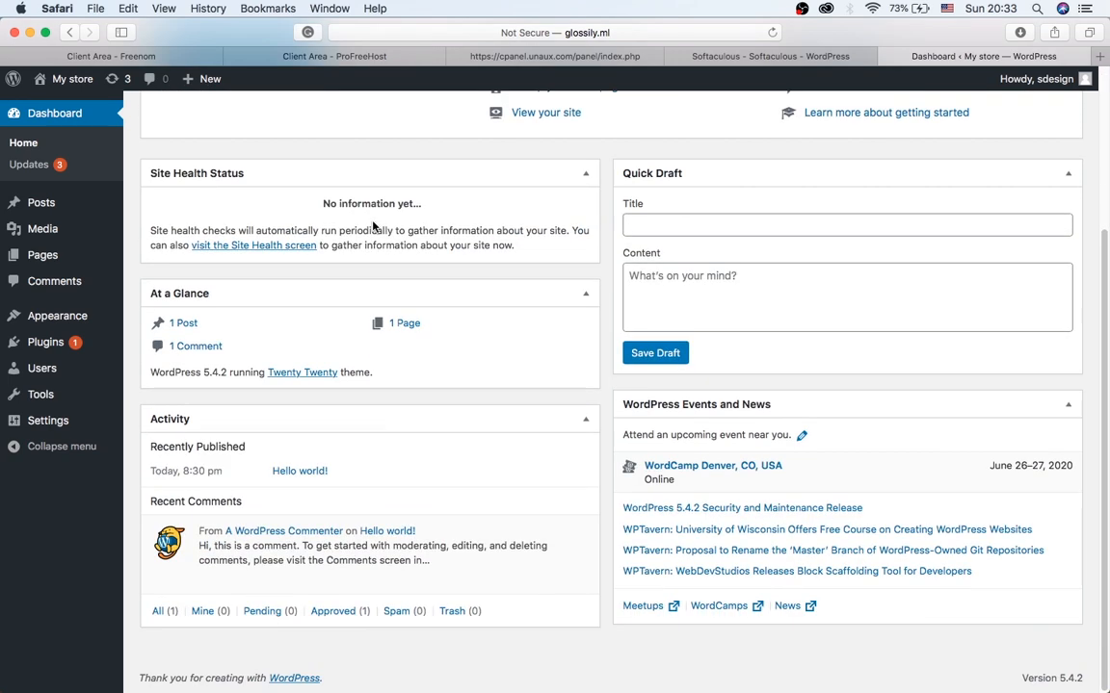
scroll(374, 227, up, 5)
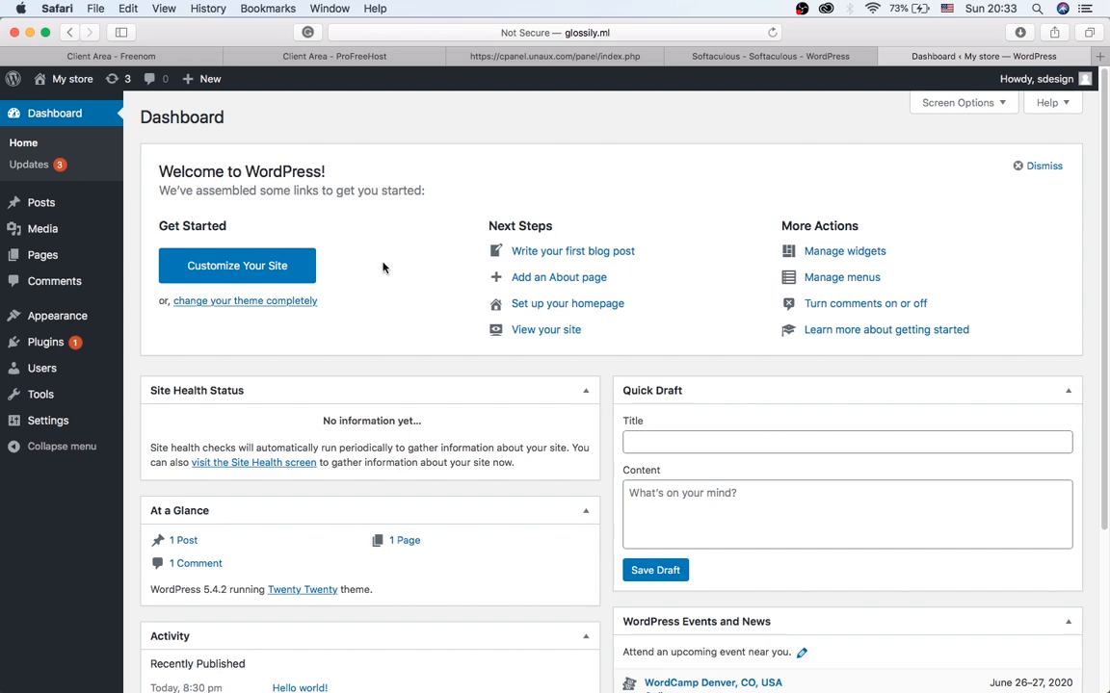
scroll(378, 236, down, 2)
scroll(381, 236, up, 2)
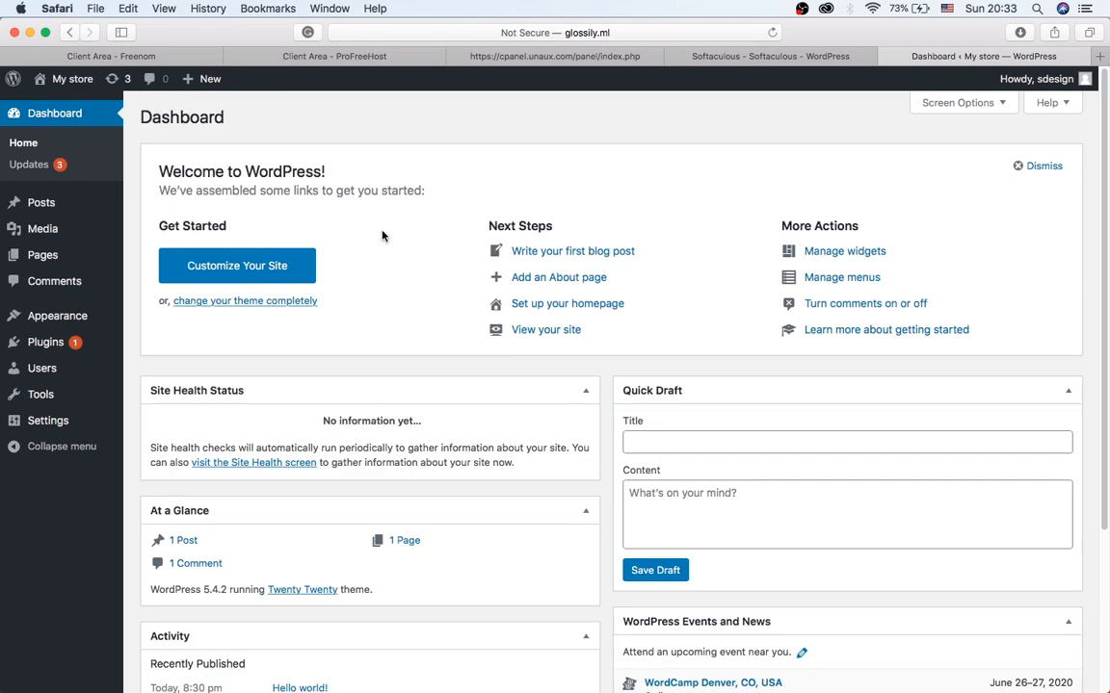